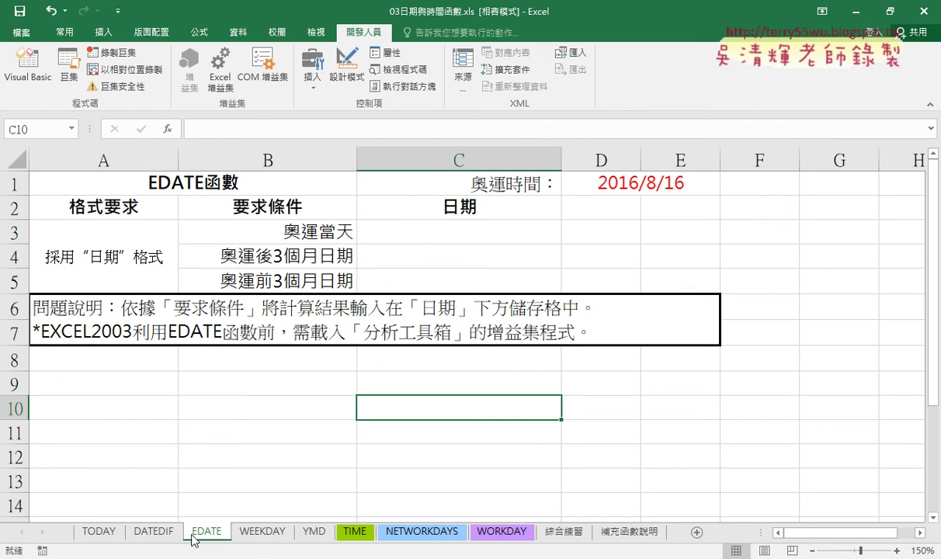
On the EDATE sheet, edit D1's Olympic date from 2016/8/16 to 2021/7/23.
click(153, 532)
click(205, 532)
double_click(637, 184)
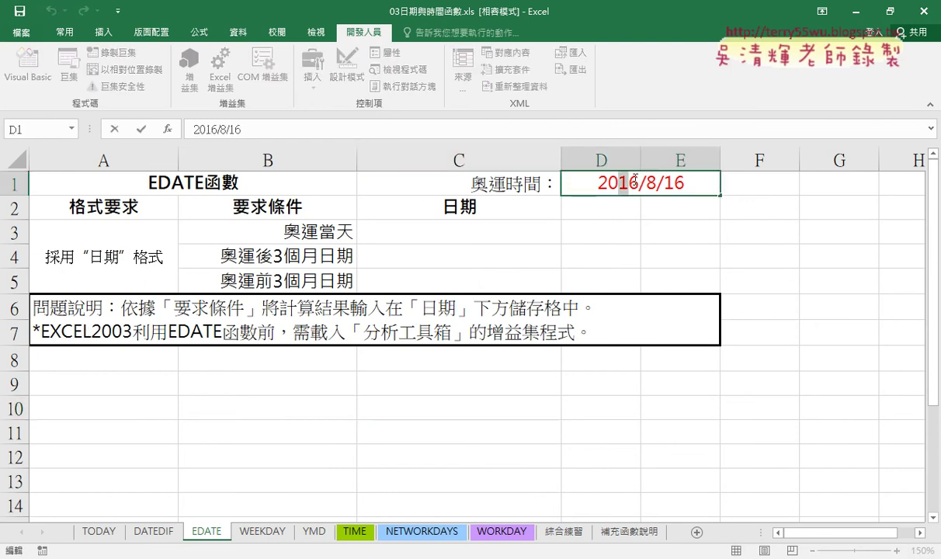
drag(616, 183, 633, 183)
text(21)
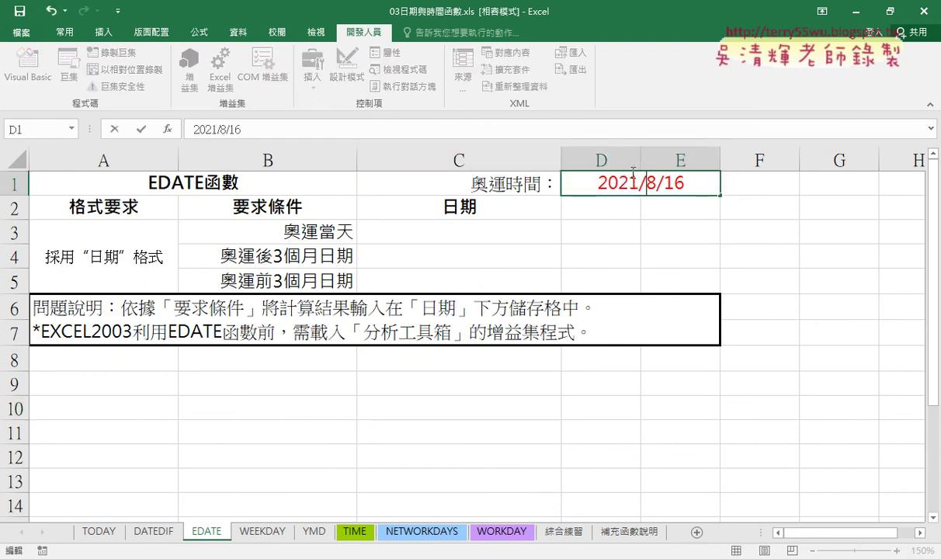
key(Right)
key(Right)
key(BackSpace)
text(7)
key(Delete)
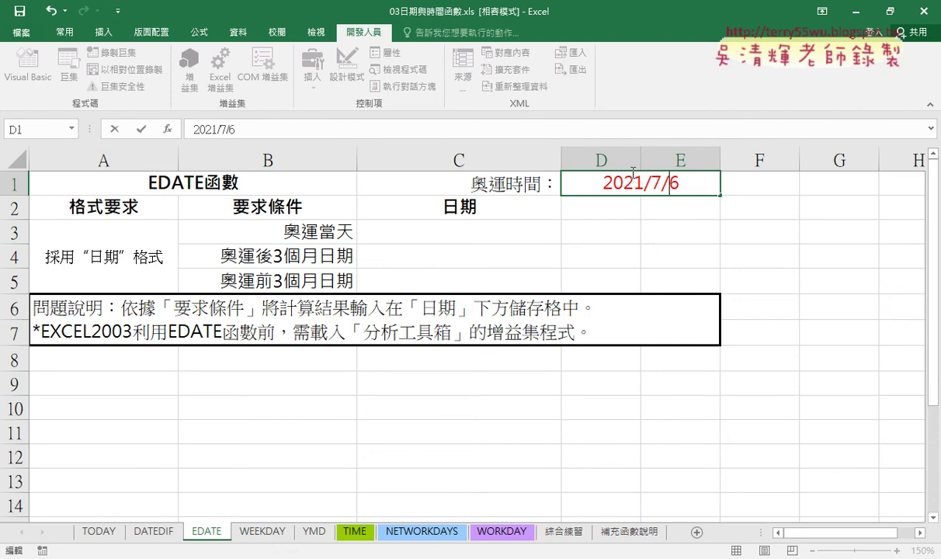
key(Delete)
text(23)
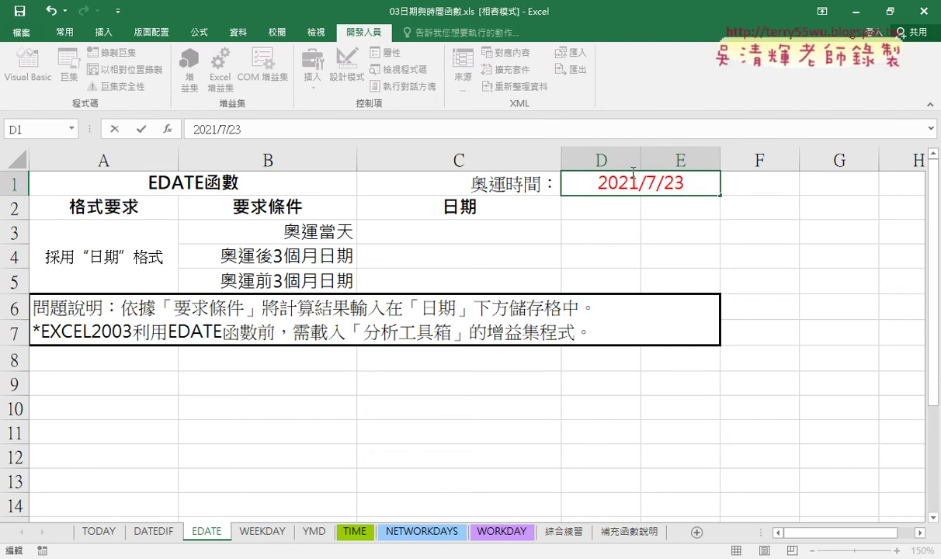
click(477, 238)
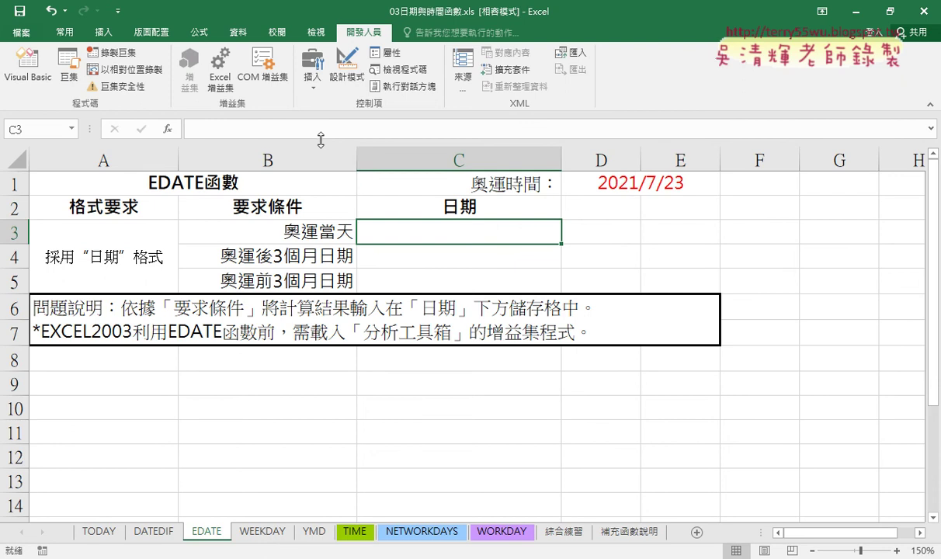
Enter =D1 in C3 so it displays 2021年7月23日.
text(=)
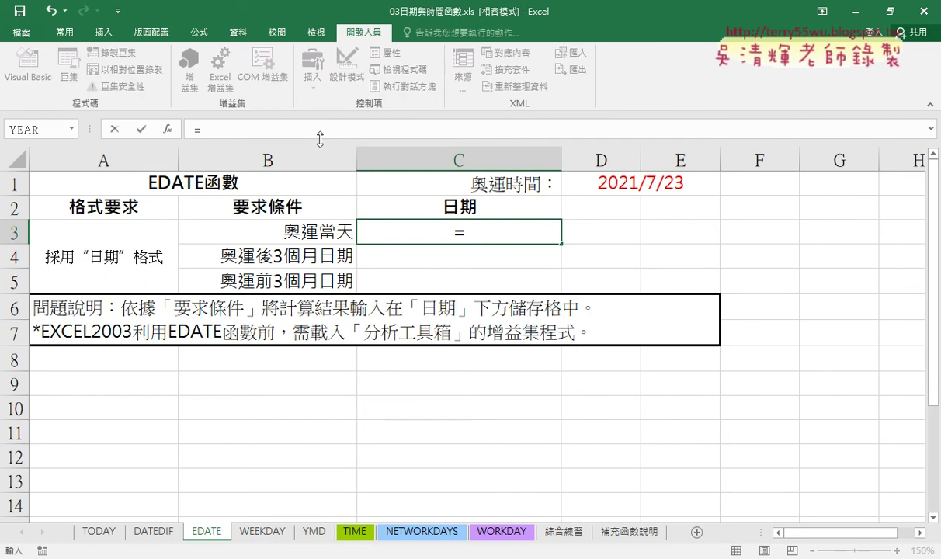
click(625, 177)
click(140, 129)
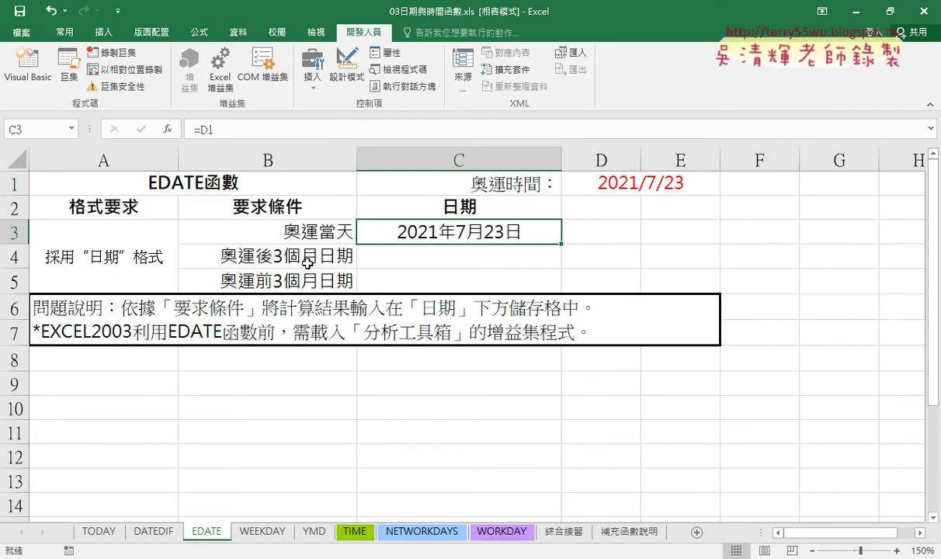
click(421, 256)
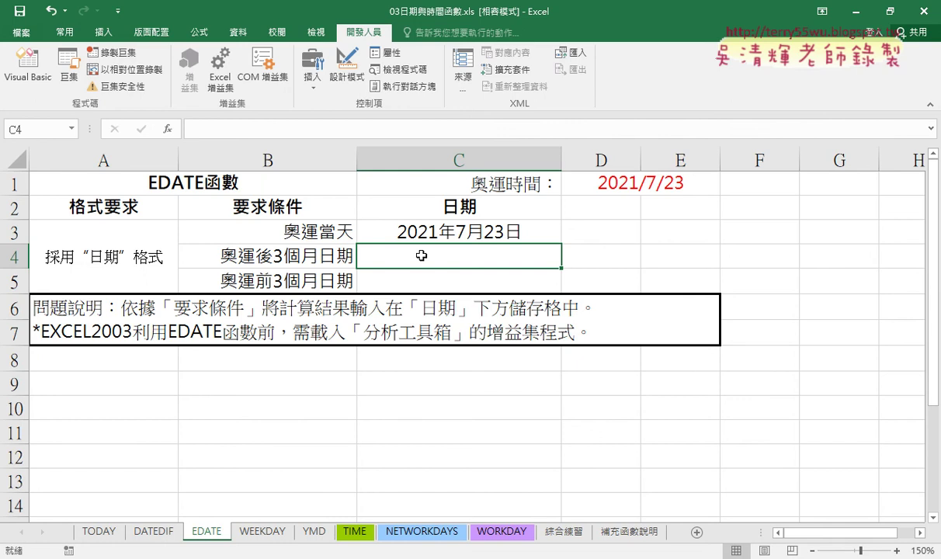
Insert the DATE function in C4 with its Year argument set to year(C3).
click(169, 130)
drag(386, 212, 398, 256)
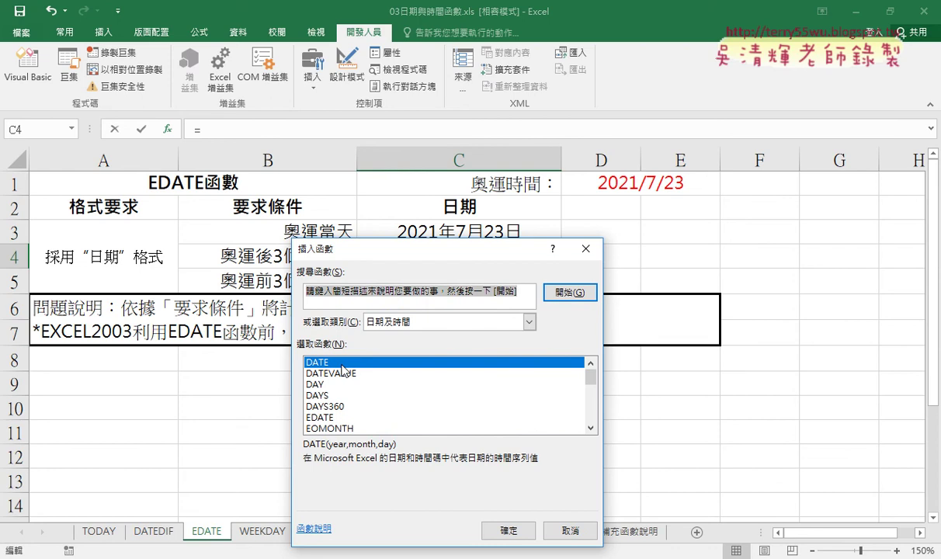
click(512, 530)
mouse_move(546, 283)
mouse_down()
mouse_move(498, 287)
mouse_move(799, 193)
mouse_up()
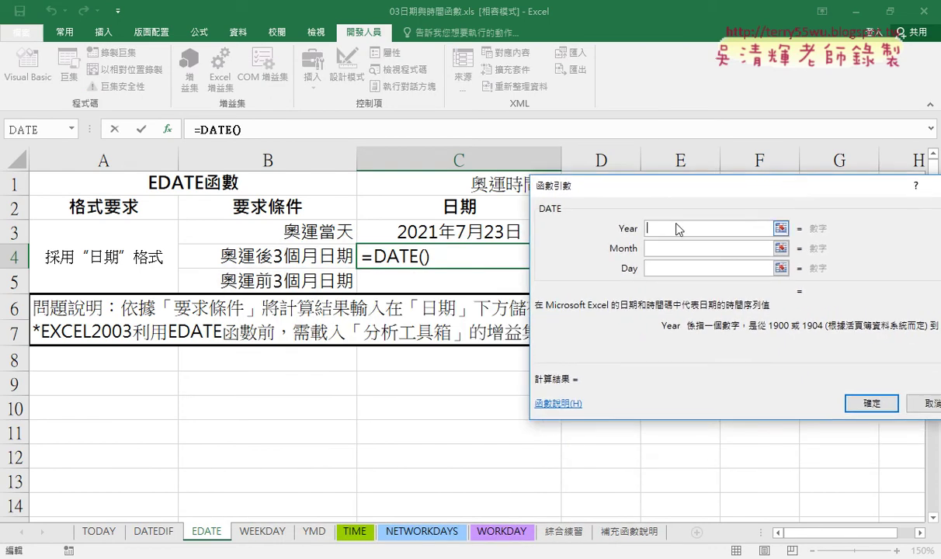
click(458, 231)
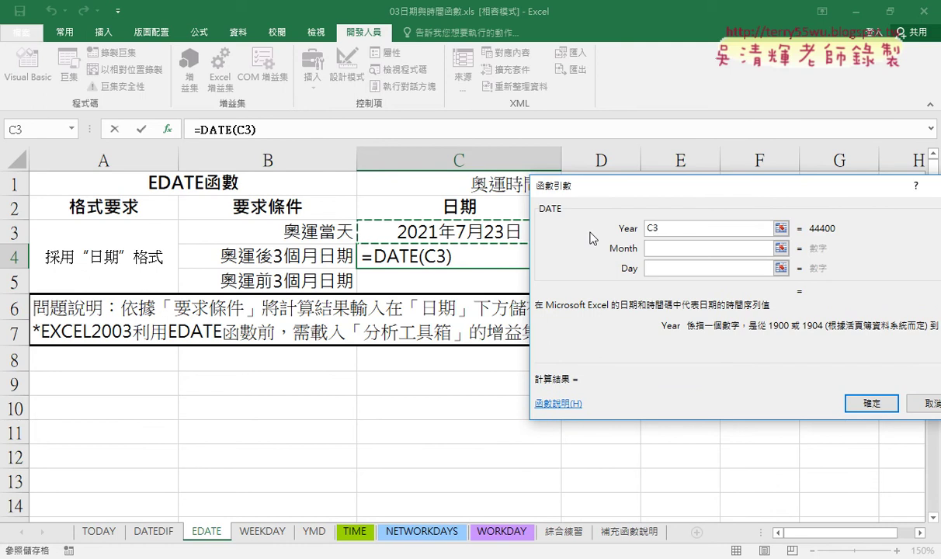
click(647, 228)
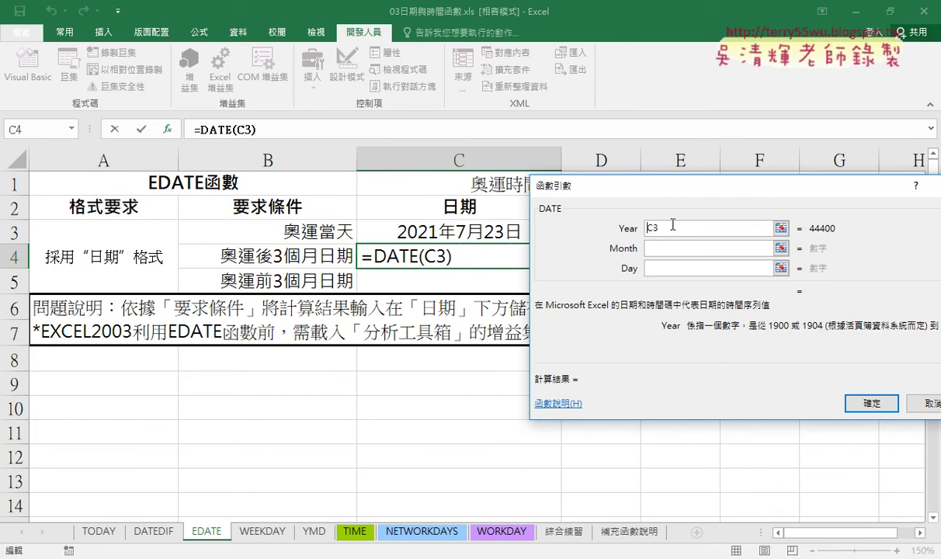
text(ye)
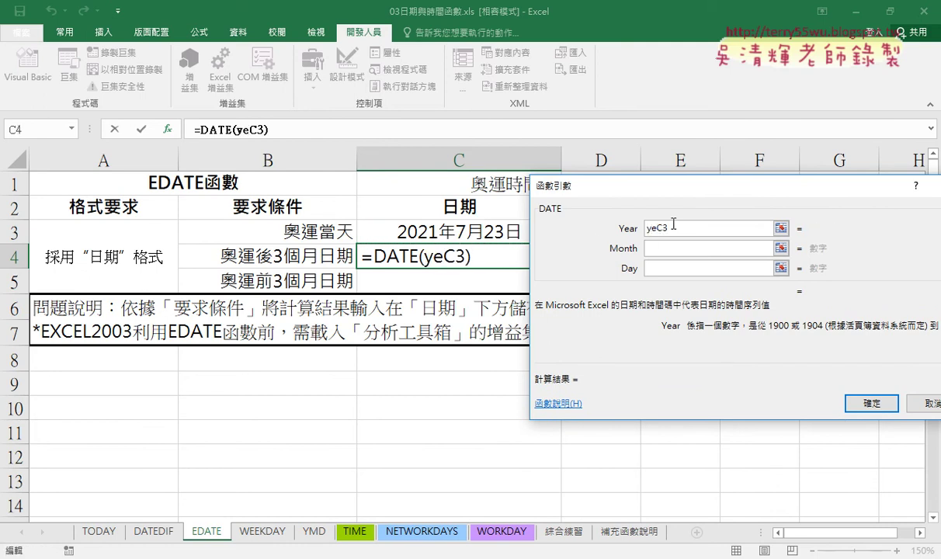
text(ar)
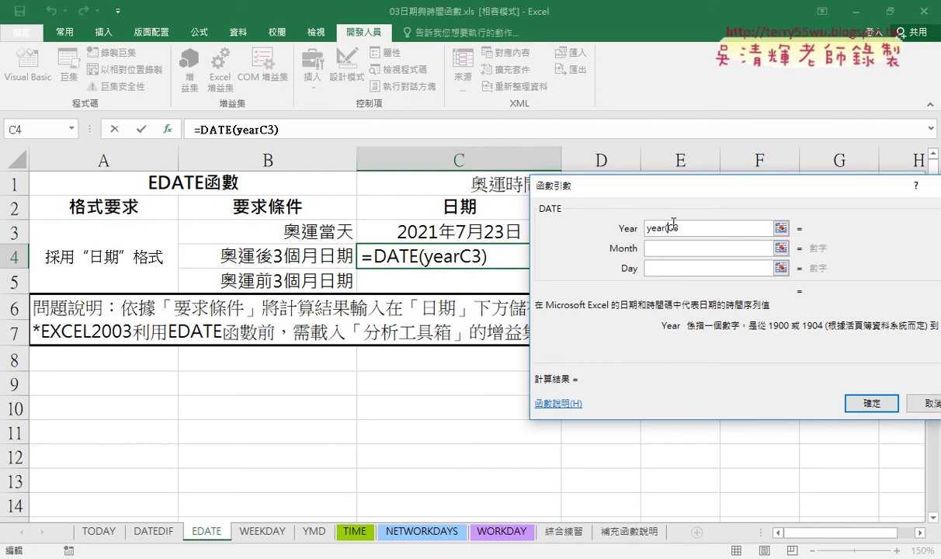
text((C3)
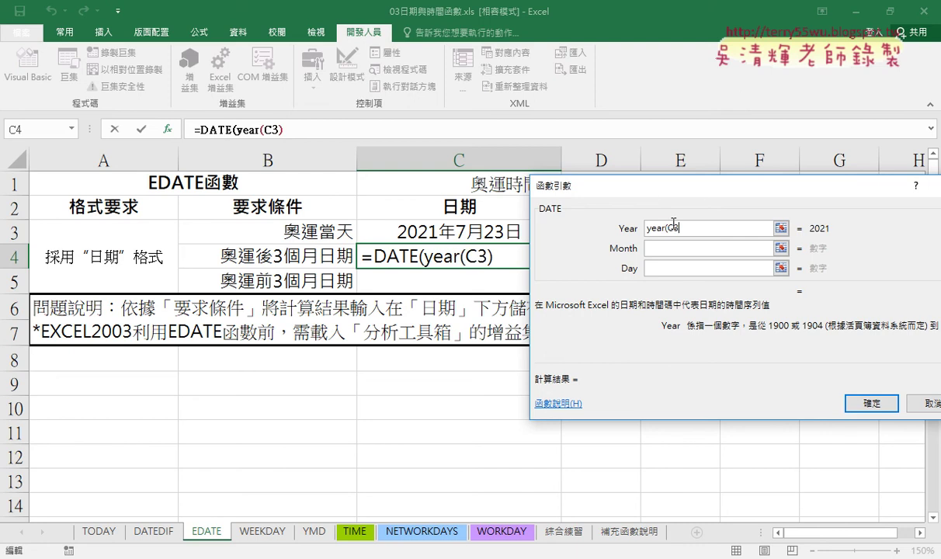
text())
Set Month to month(C3)+3 and Day to day(C3), giving 2021年10月23日.
click(662, 248)
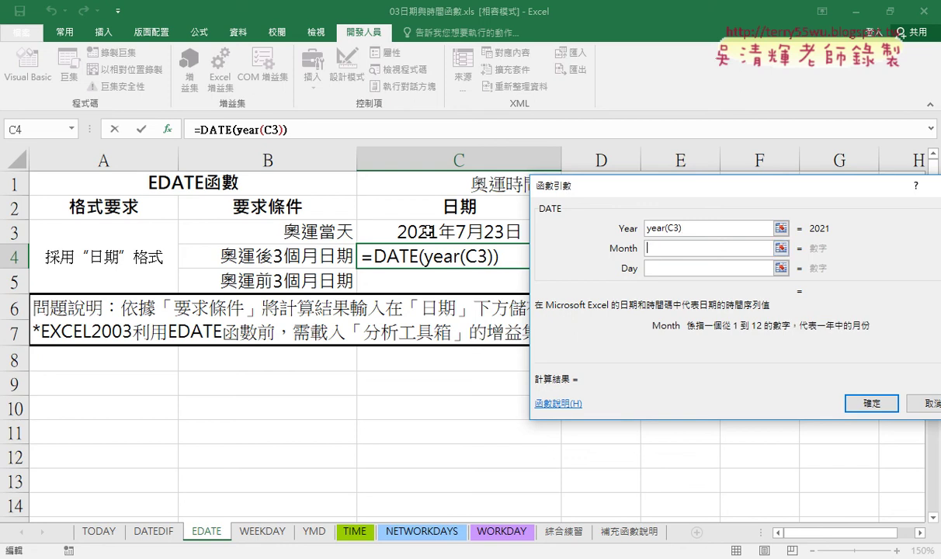
text(mont)
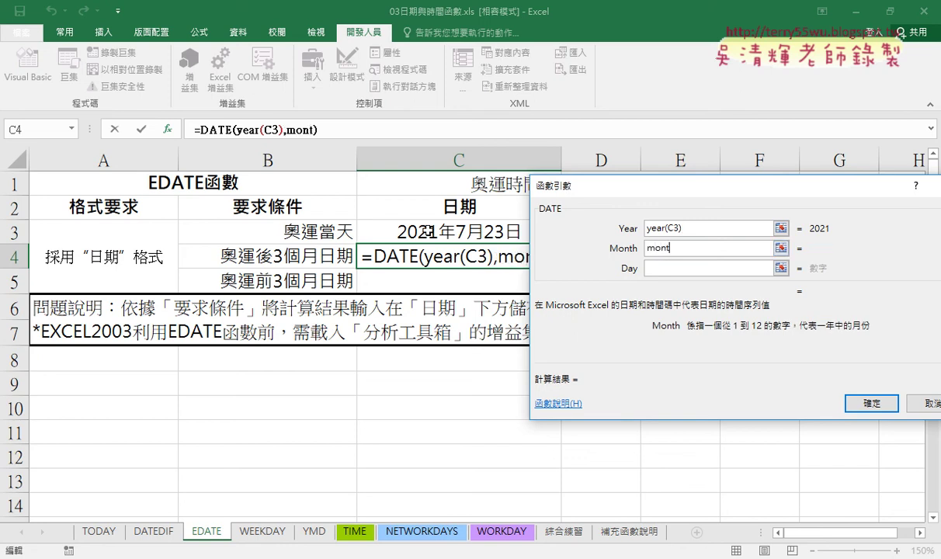
text(h()
click(427, 231)
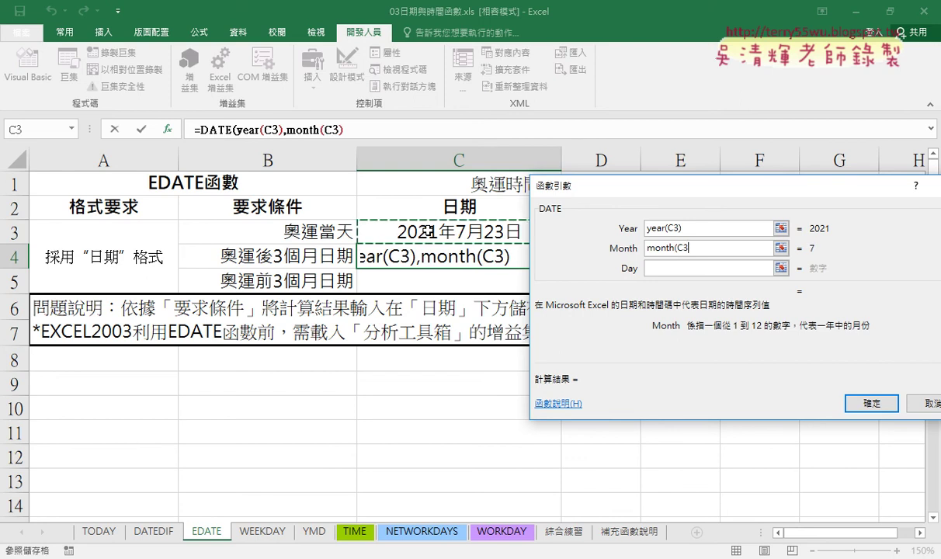
text())
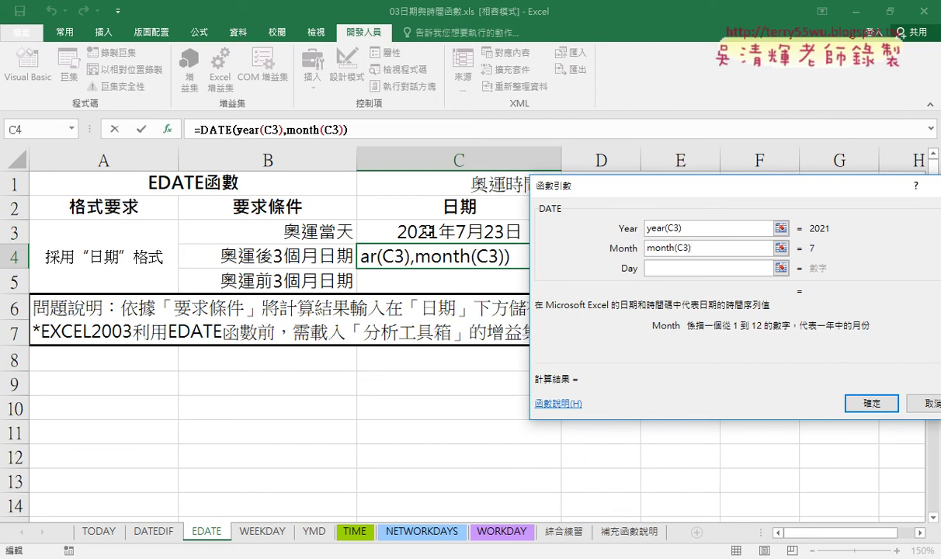
click(660, 268)
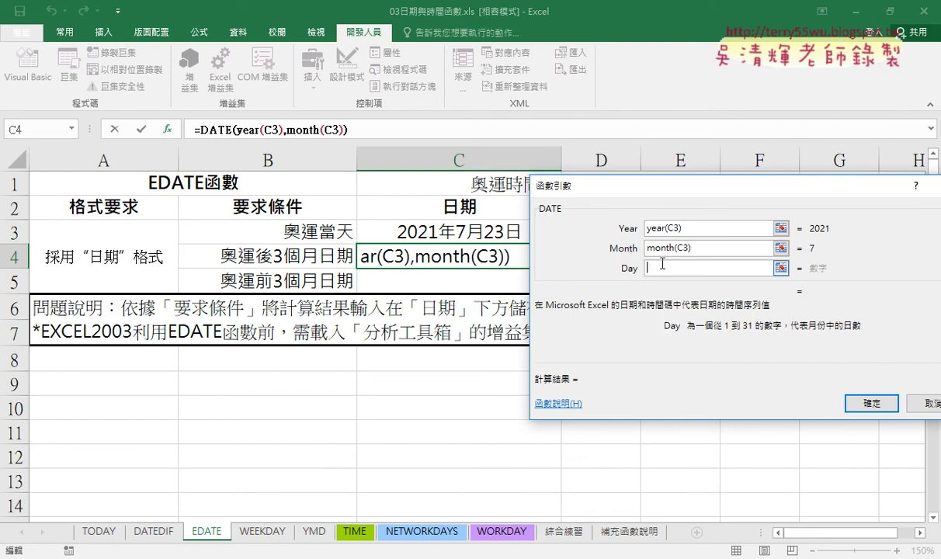
text(day)
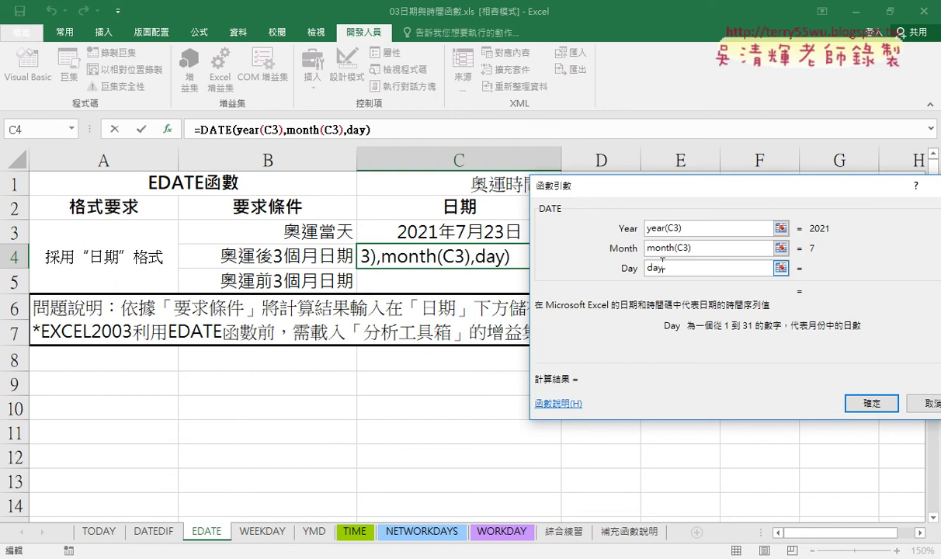
text(()
click(504, 235)
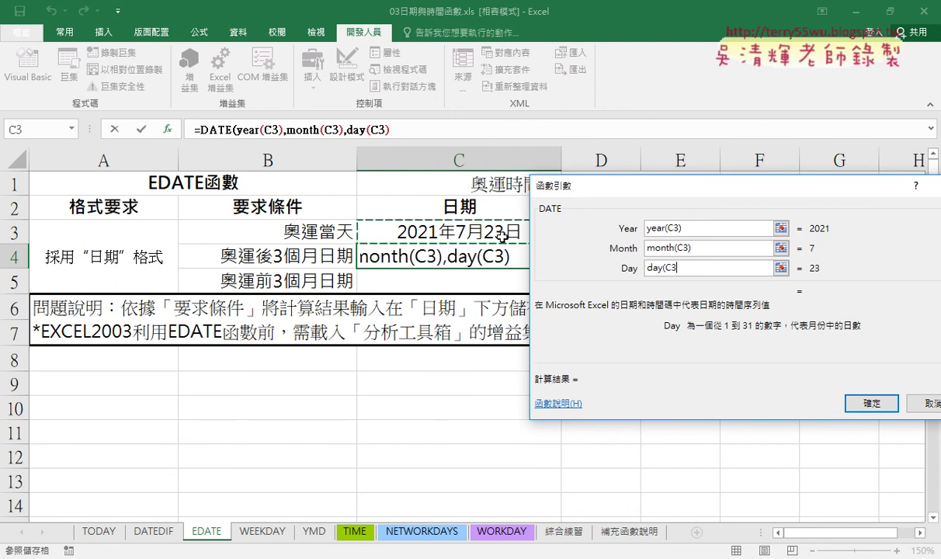
text())
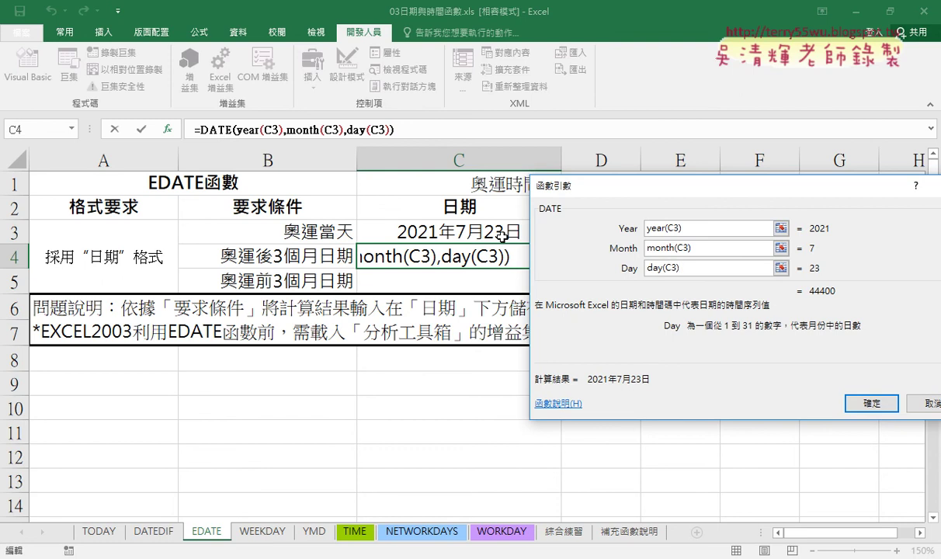
click(714, 249)
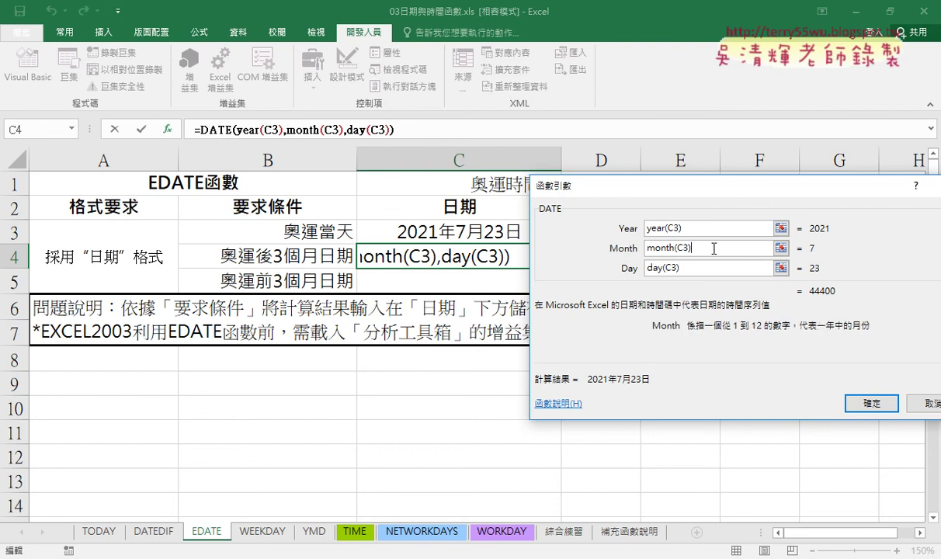
text(+3)
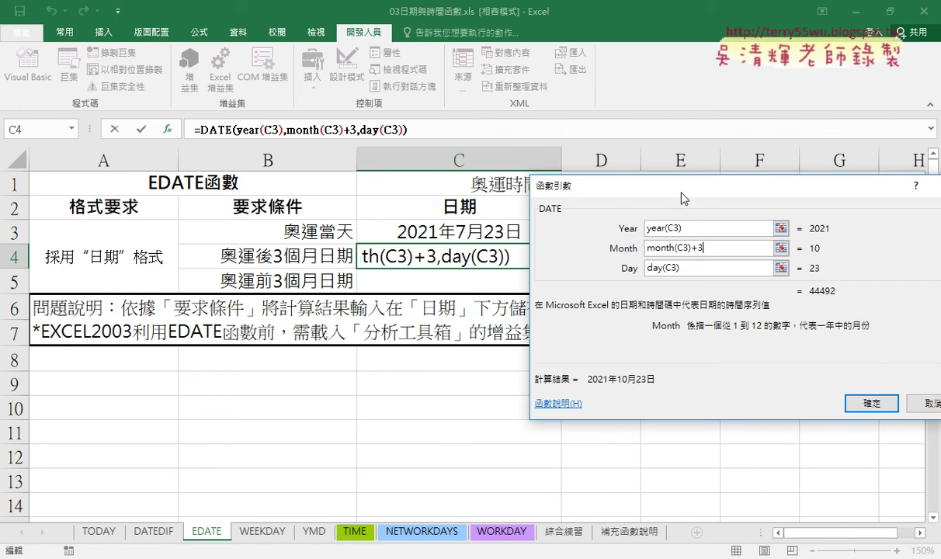
drag(683, 194, 684, 227)
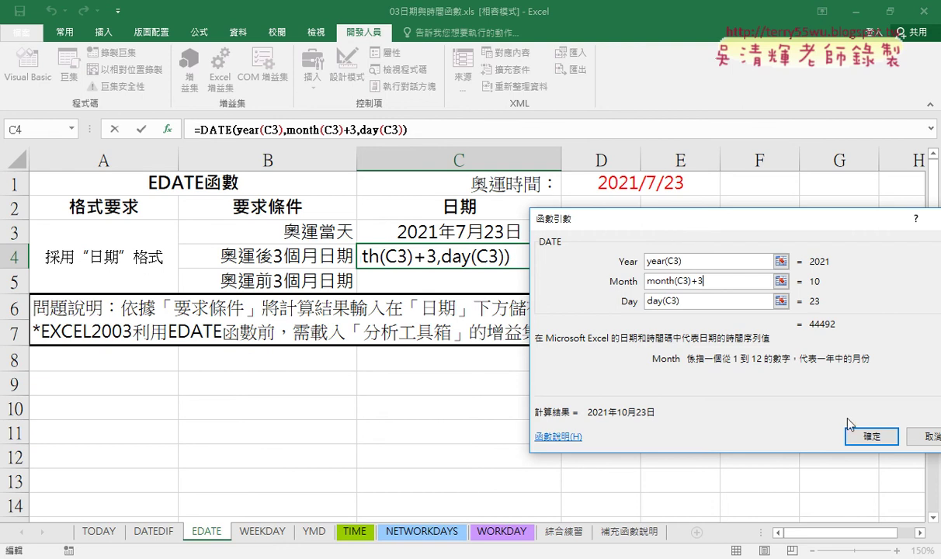
click(870, 436)
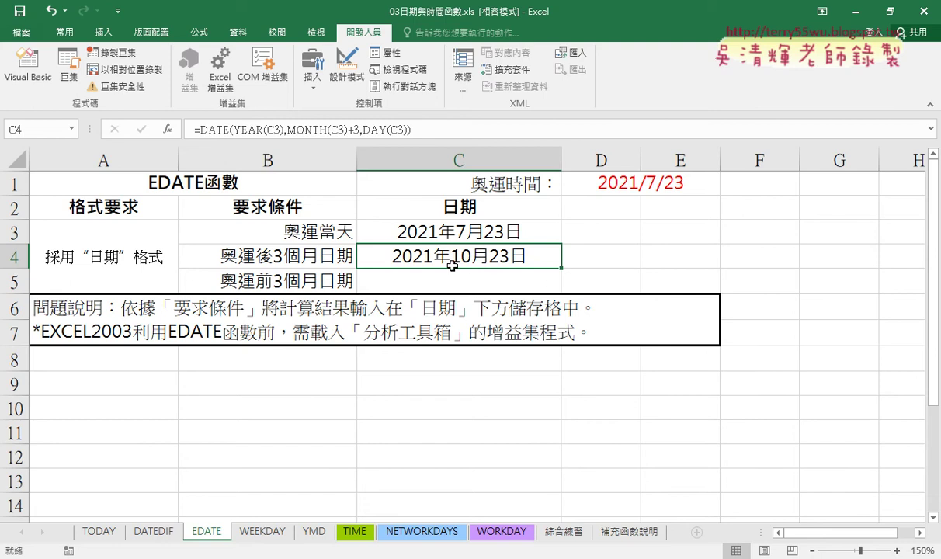
Enter =EDATE(C3,3) in D4 through Insert Function, returning the serial 44492.
click(611, 258)
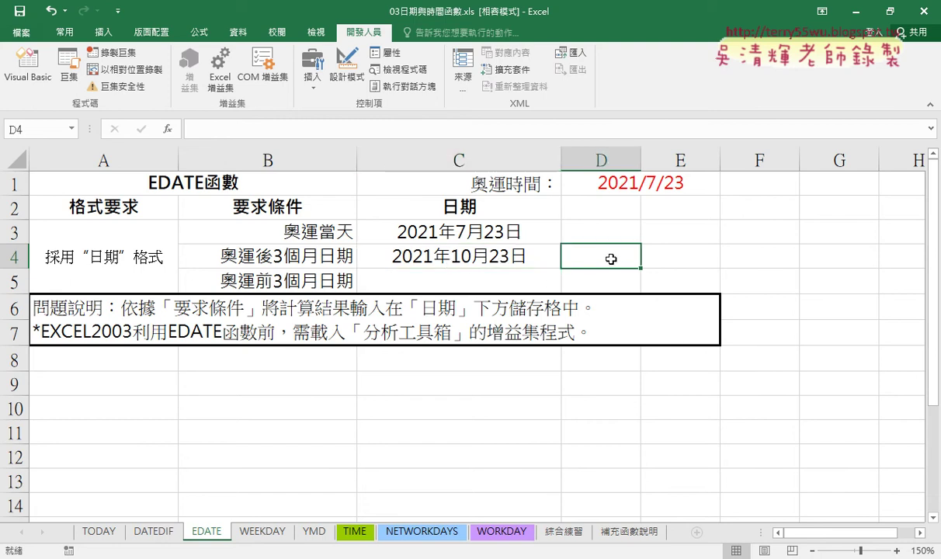
click(167, 129)
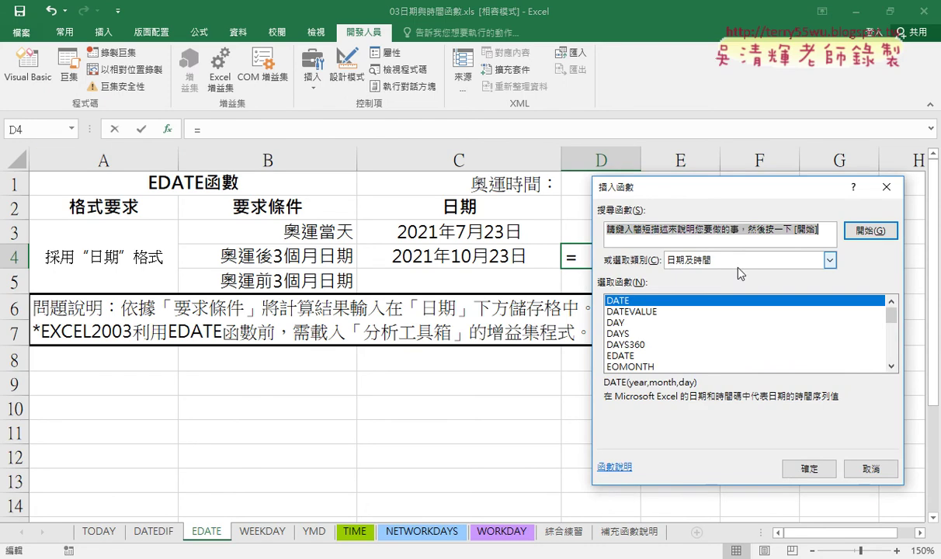
click(641, 356)
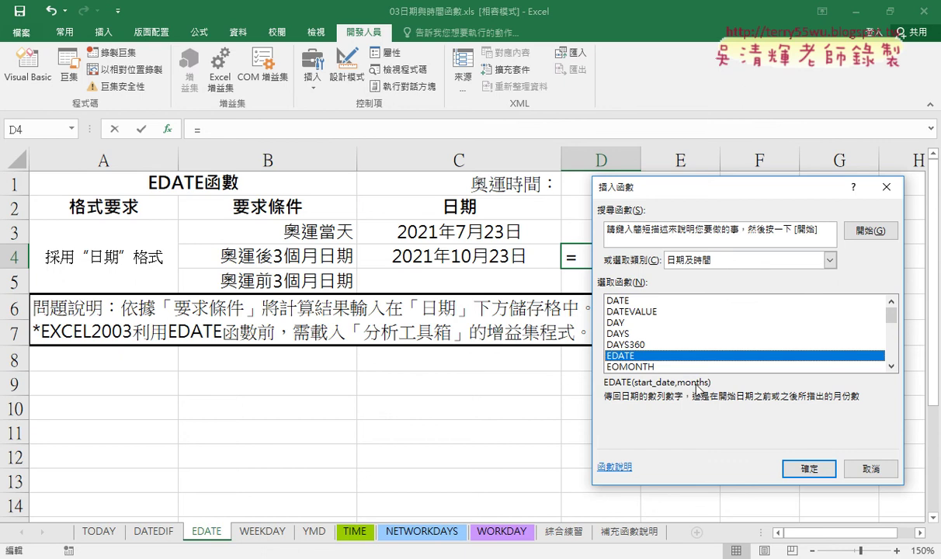
click(808, 469)
click(466, 231)
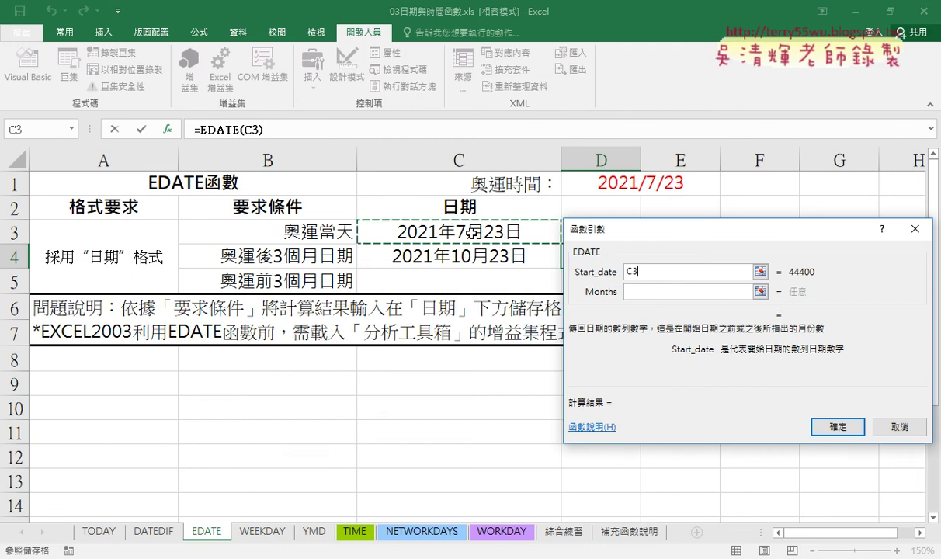
click(638, 293)
text(3)
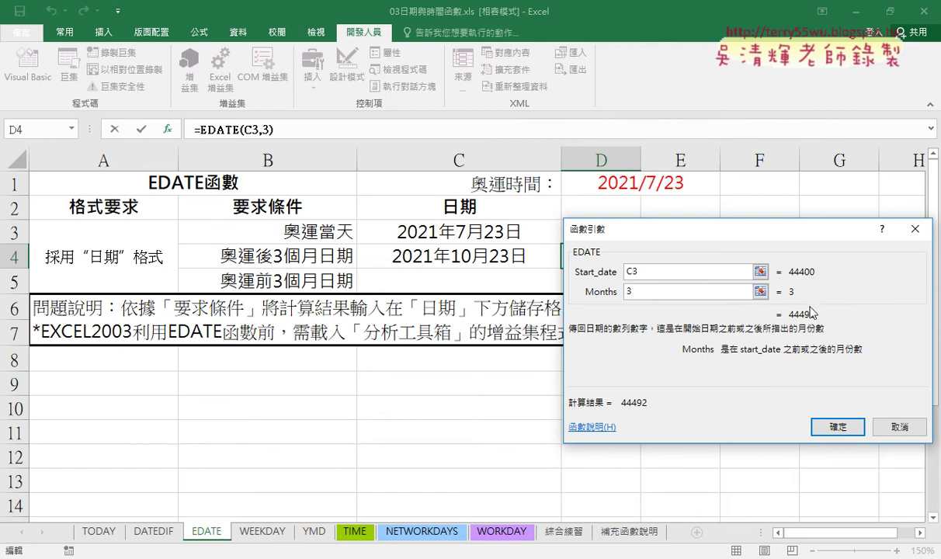
drag(763, 239, 758, 296)
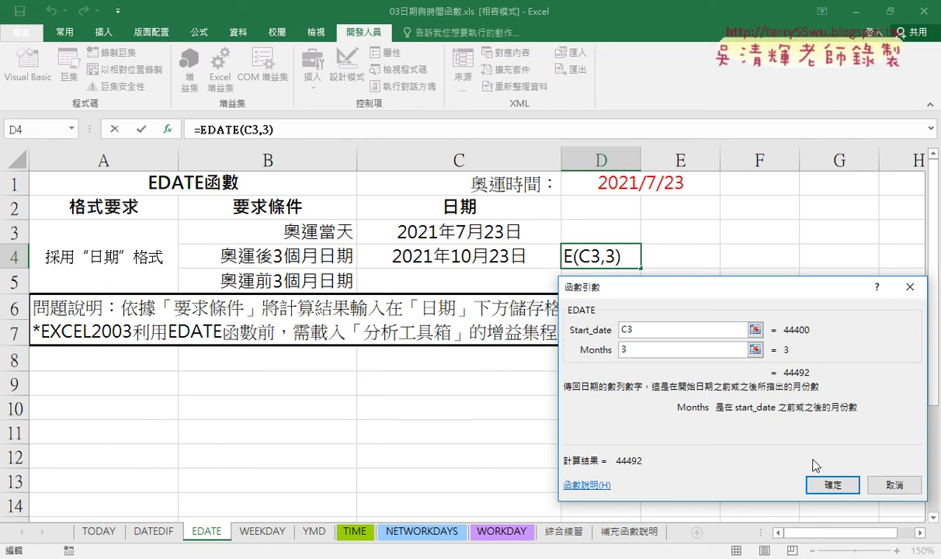
click(828, 483)
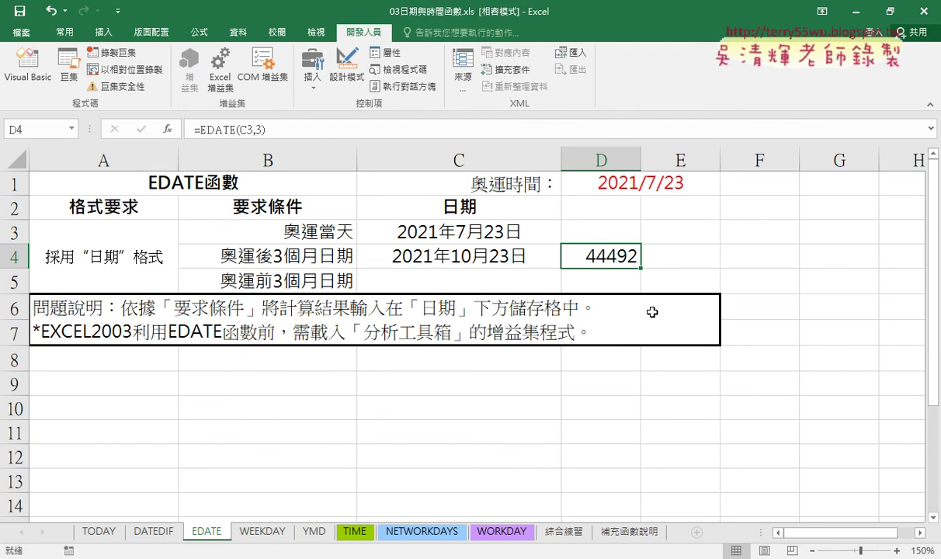
Apply a yyyy/m/d date format to D4 so it reads 2021/10/23.
right_click(581, 246)
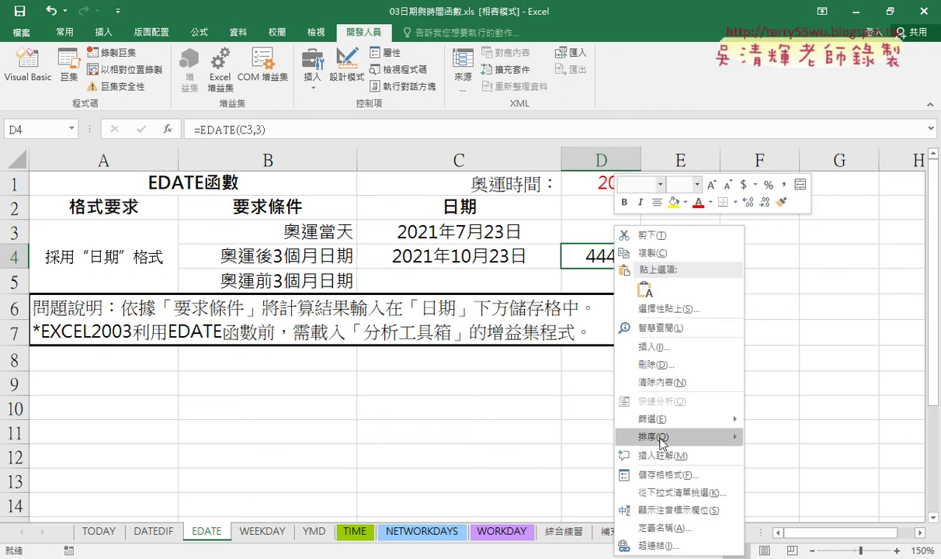
click(663, 471)
click(494, 281)
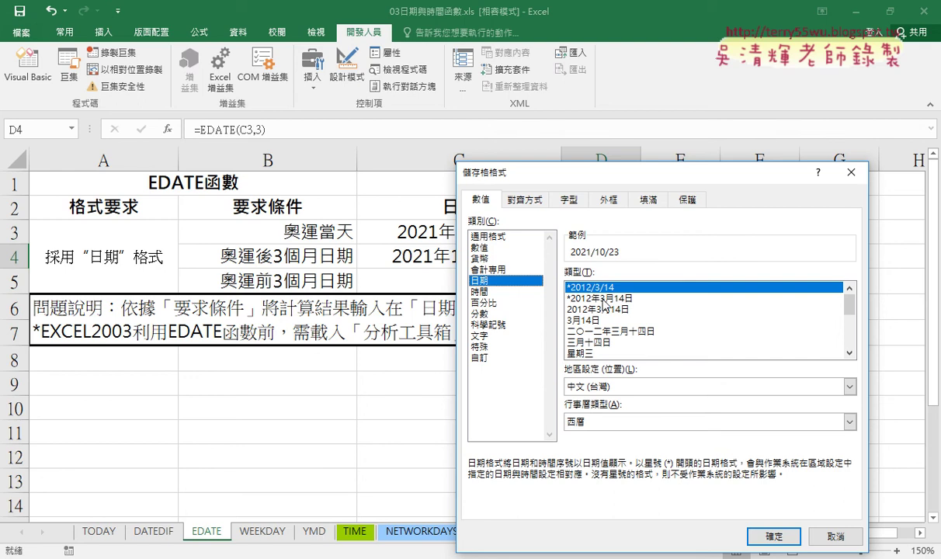
click(774, 536)
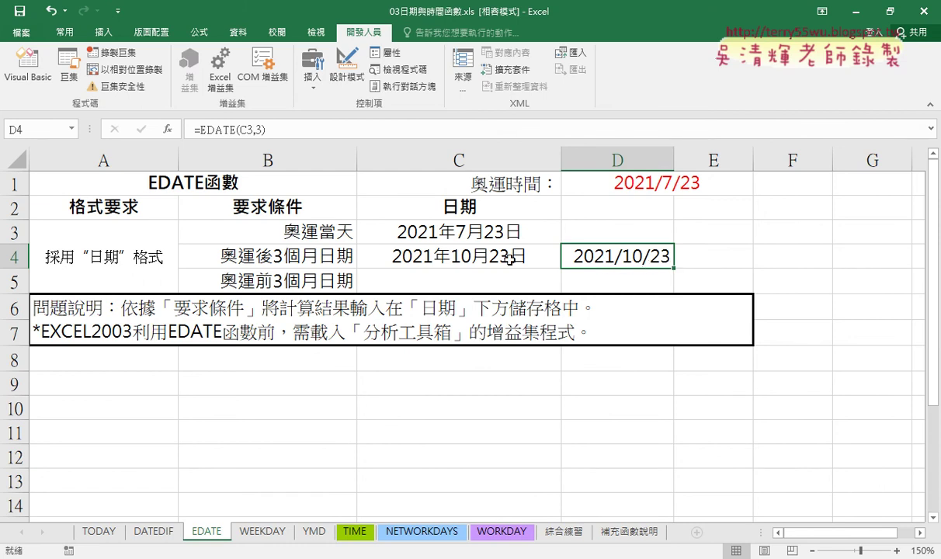
click(482, 248)
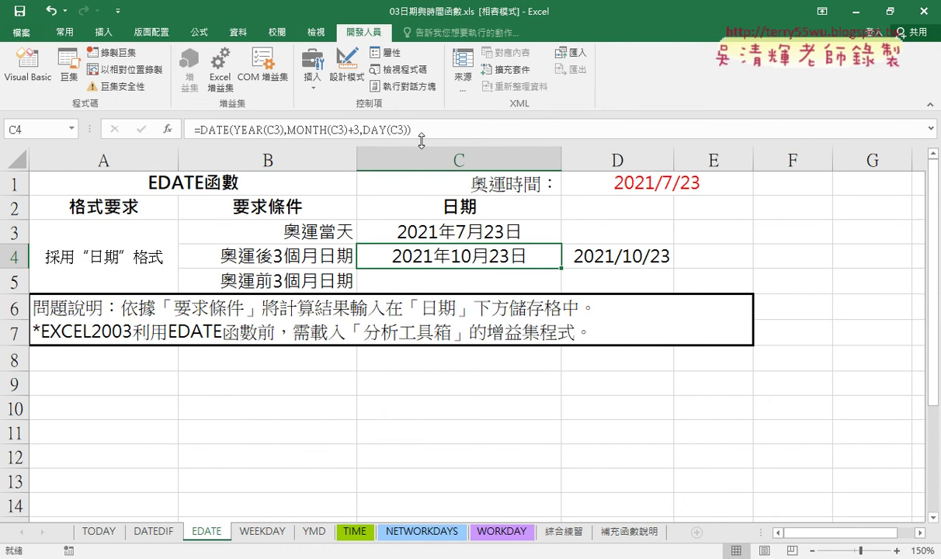
Copy C4's DATE formula into C5 and change +3 to -3, giving 2021年4月23日.
drag(400, 130, 194, 130)
right_click(249, 130)
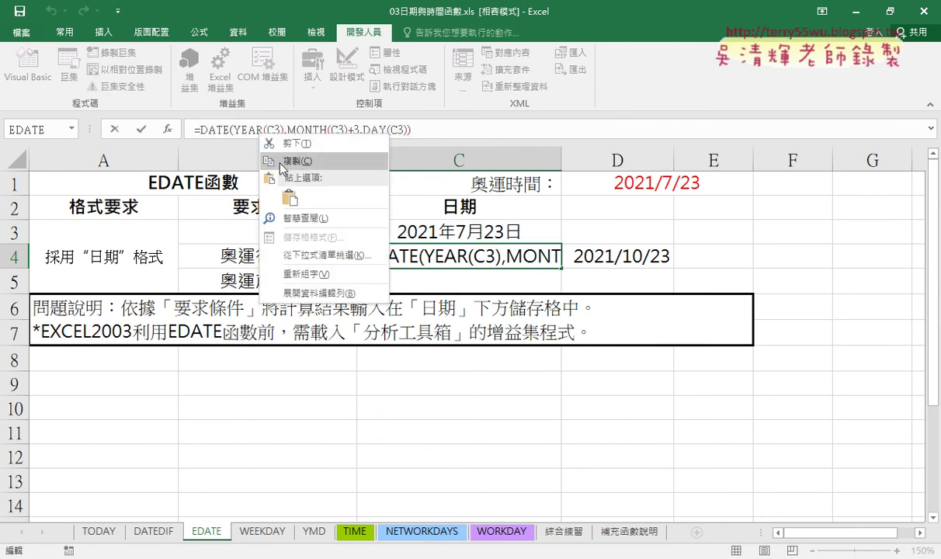
click(268, 159)
key(Escape)
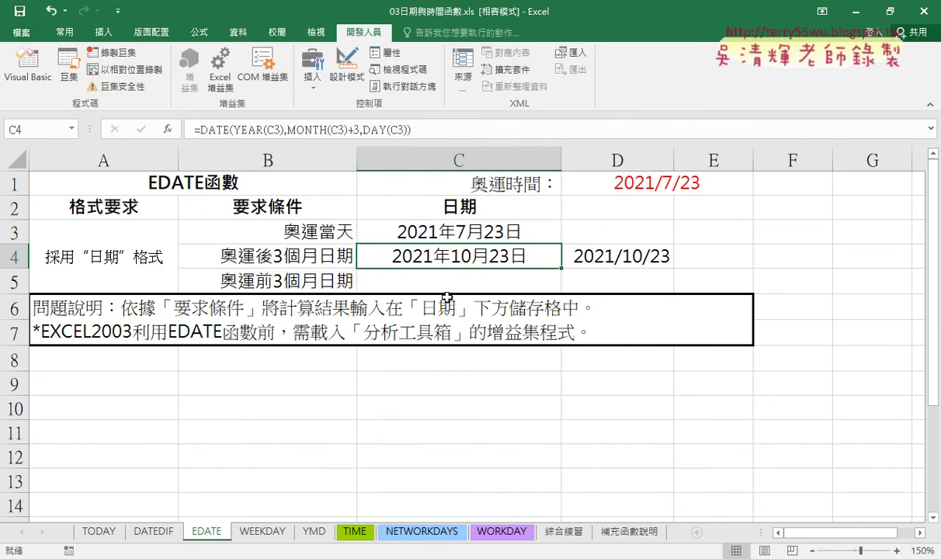
key(Return)
right_click(321, 130)
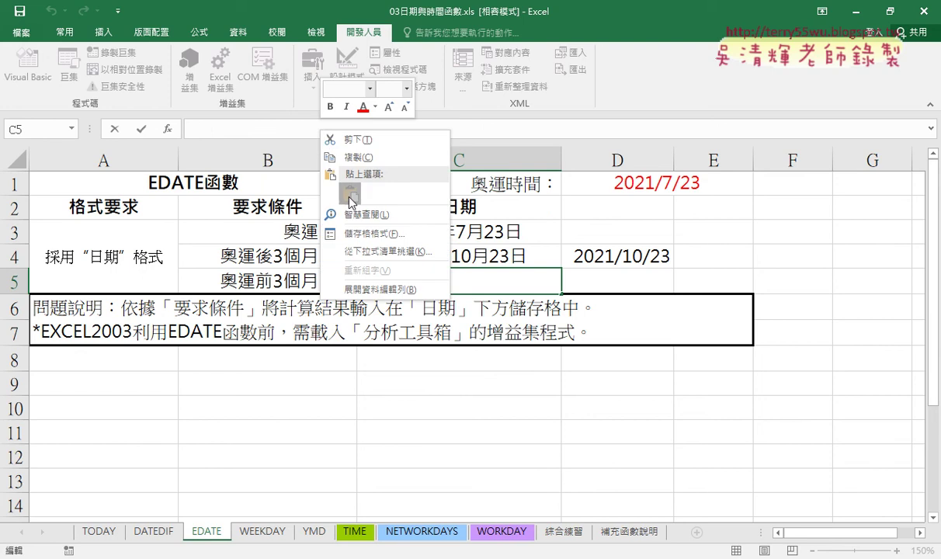
click(329, 190)
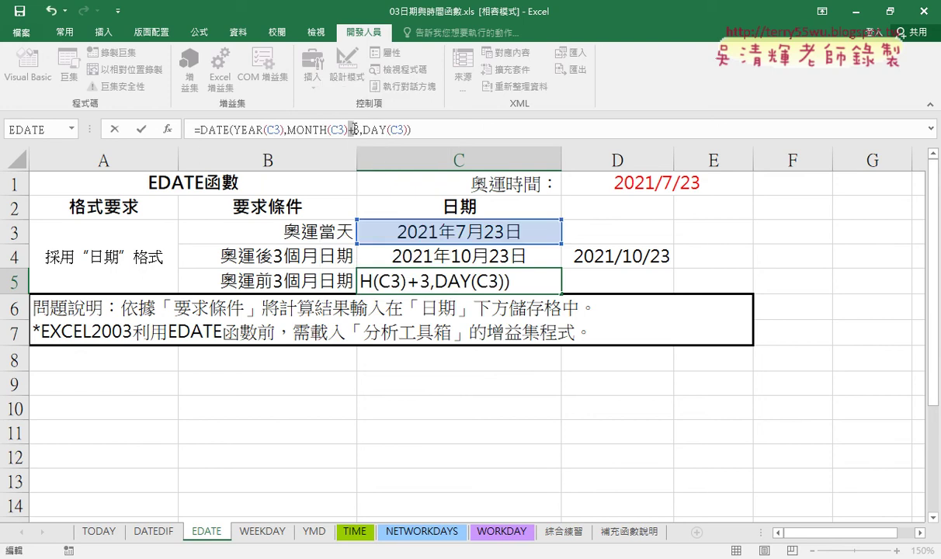
click(353, 130)
key(BackSpace)
text(-)
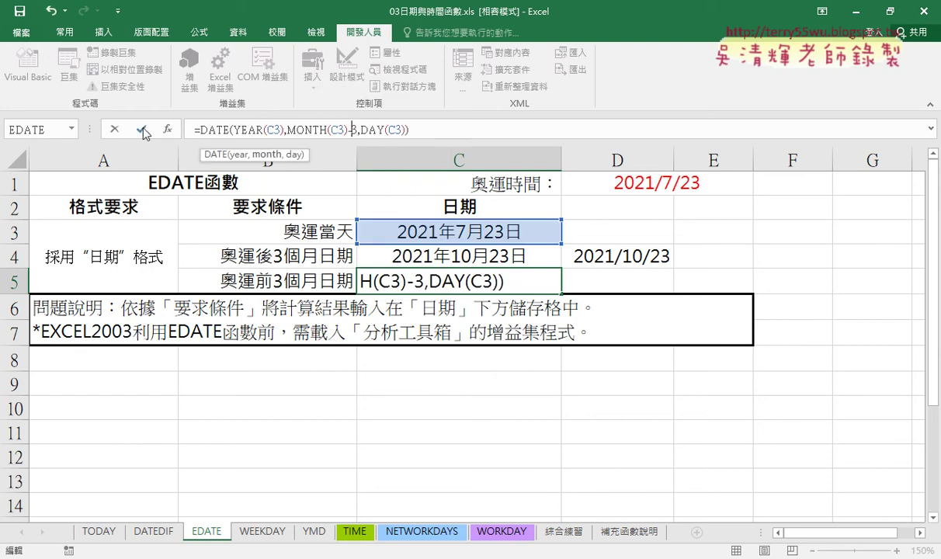
click(140, 130)
Change D4's formula to =EDATE(C3,-3) so it shows 2021/4/23.
click(648, 282)
click(613, 247)
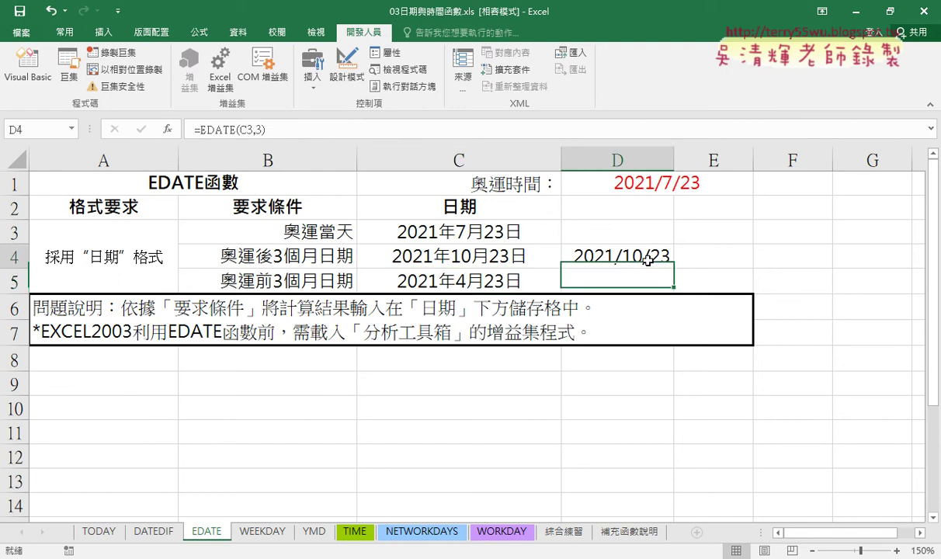
click(260, 130)
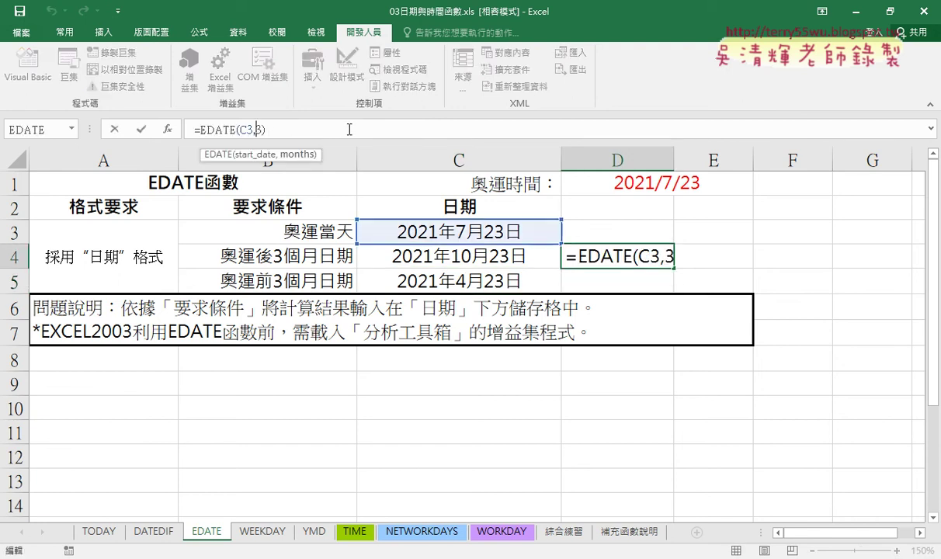
text(-)
click(142, 131)
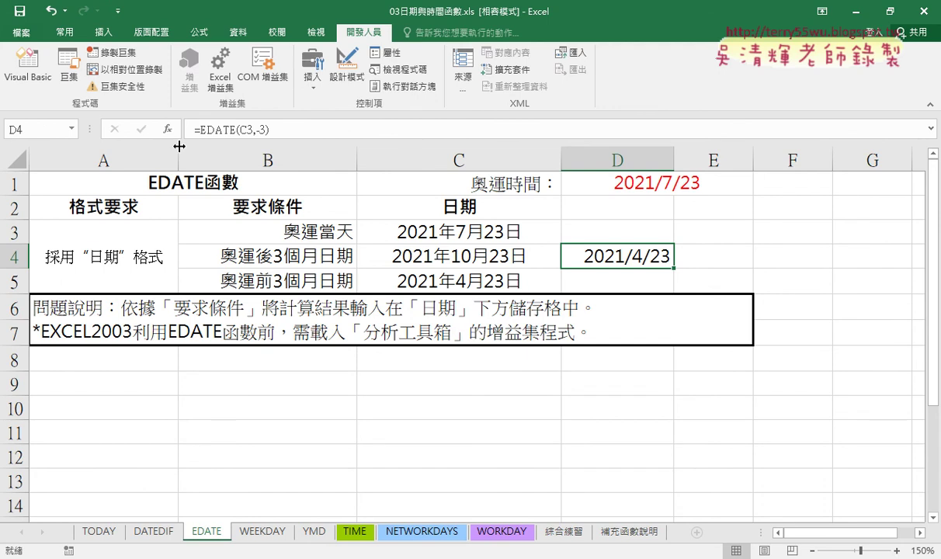
On the 綜合練習 sheet, check A2's date 2015/1/1 and begin a function in B2.
click(564, 533)
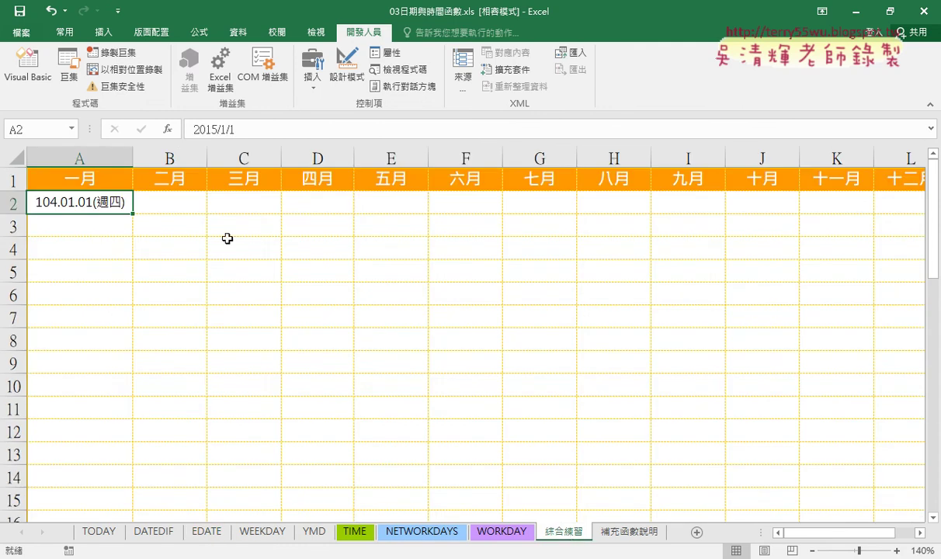
drag(159, 202, 900, 198)
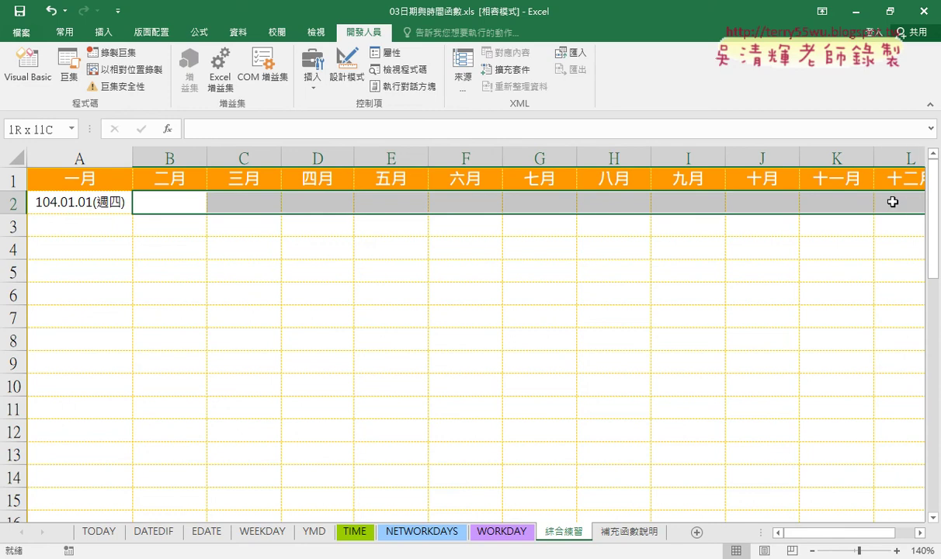
drag(90, 224, 78, 408)
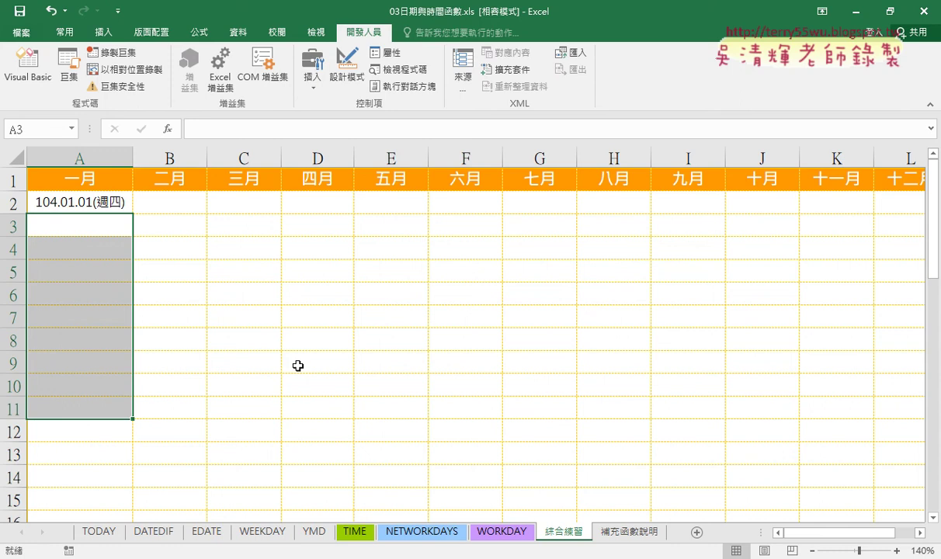
click(169, 204)
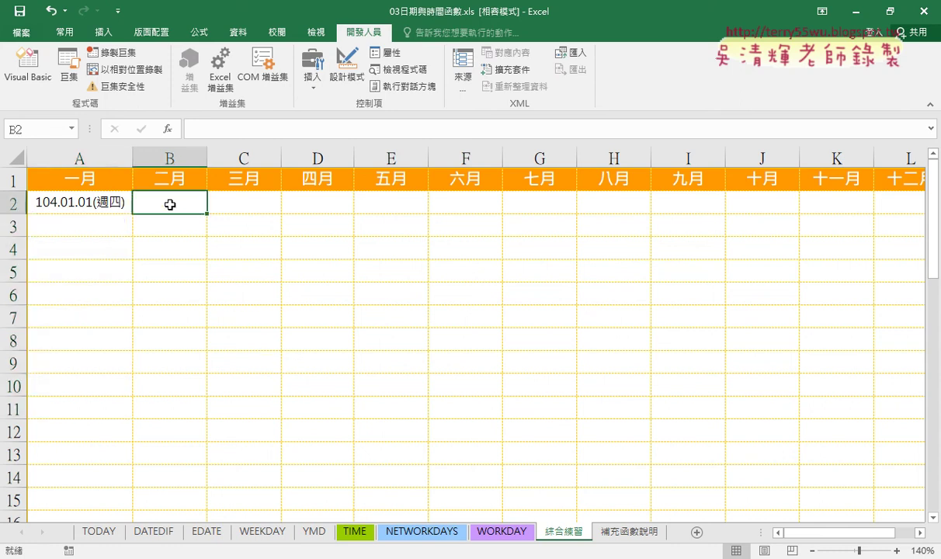
click(92, 206)
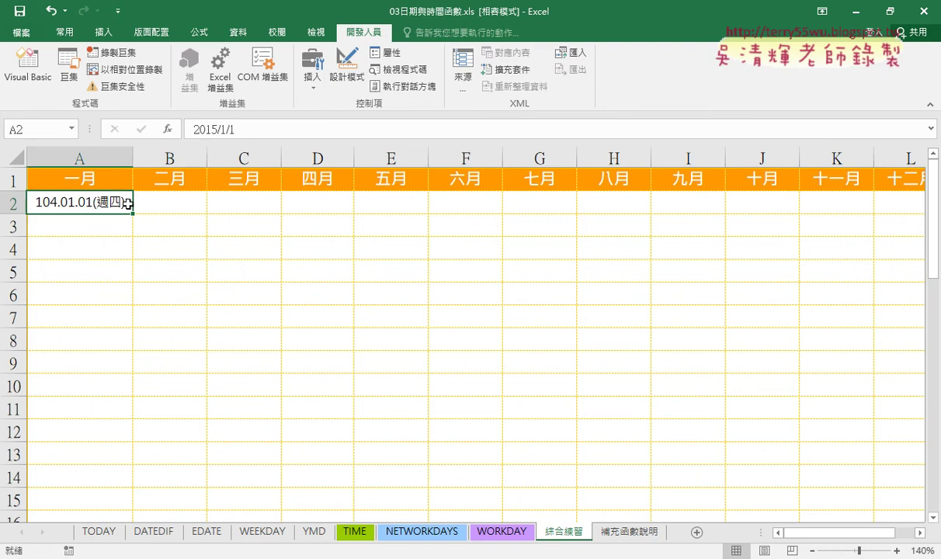
click(170, 194)
click(167, 129)
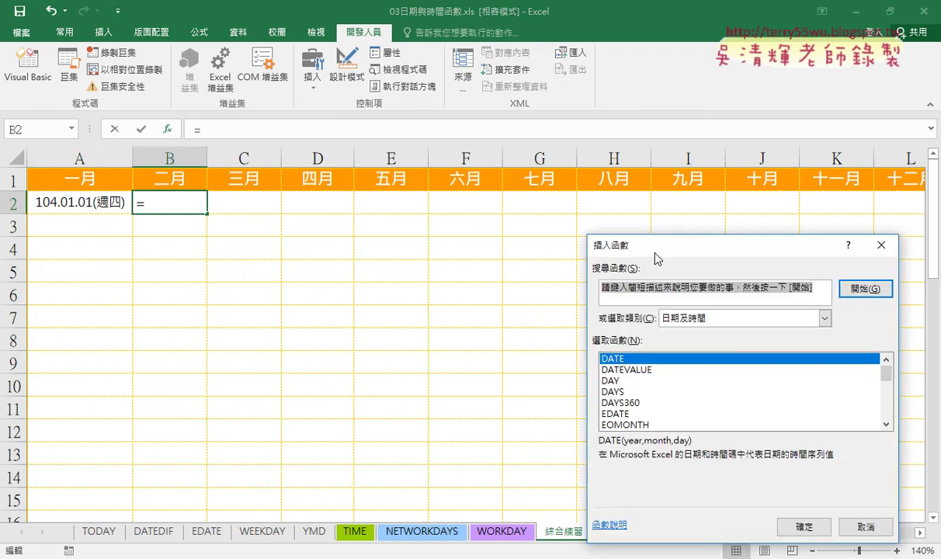
Enter =EDATE(A2,1) in B2 so it shows 104.02.01(週日).
drag(620, 242, 366, 73)
double_click(362, 244)
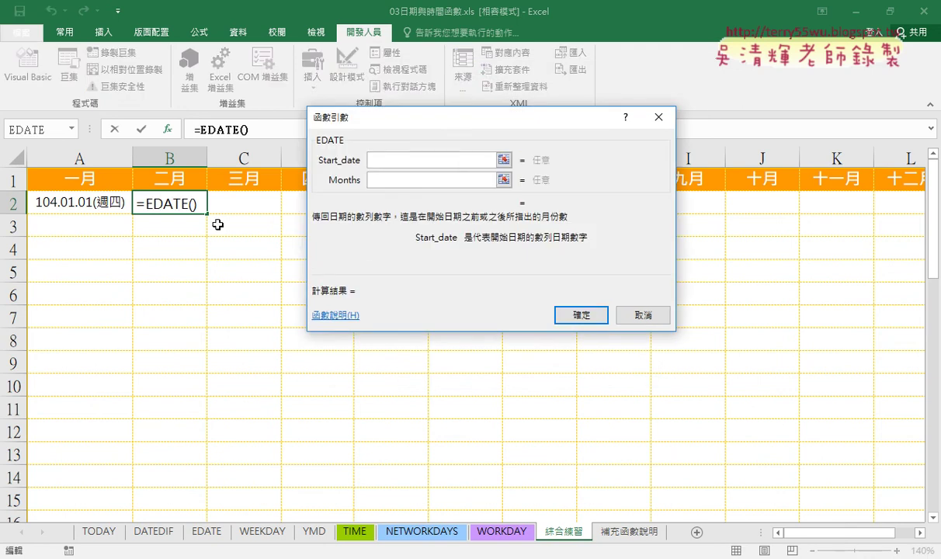
click(92, 206)
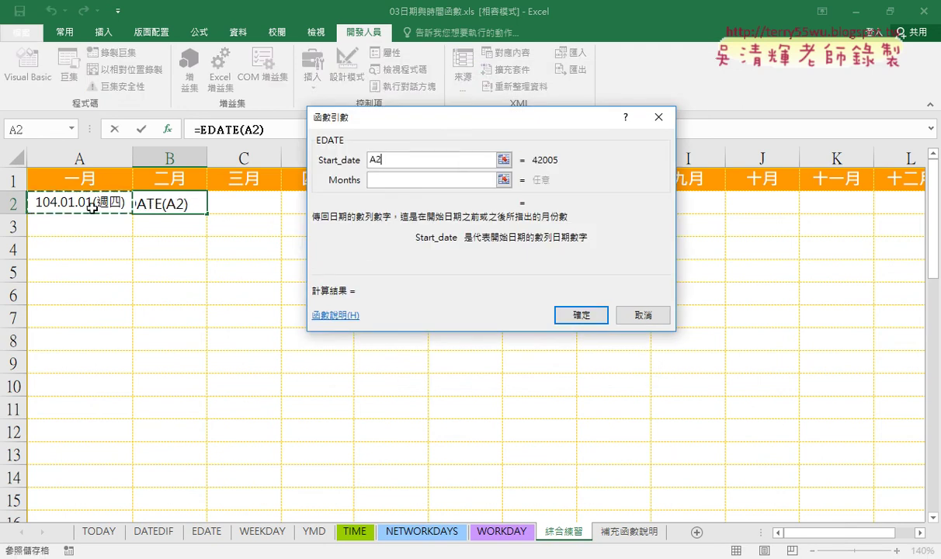
click(377, 180)
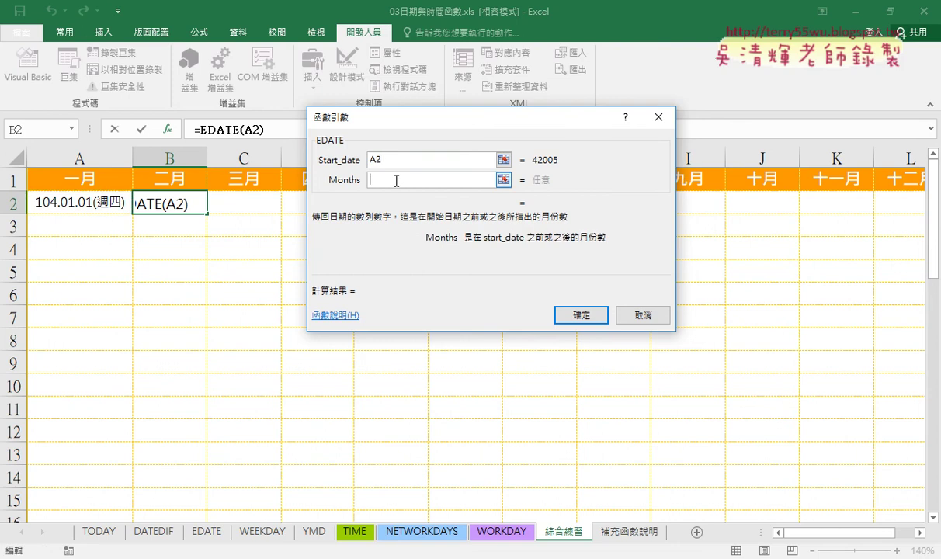
text(1)
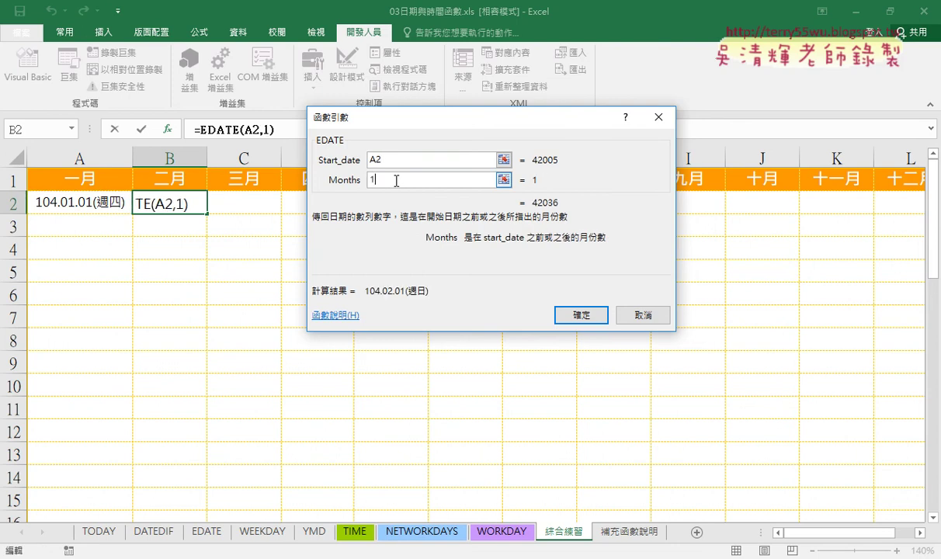
click(581, 312)
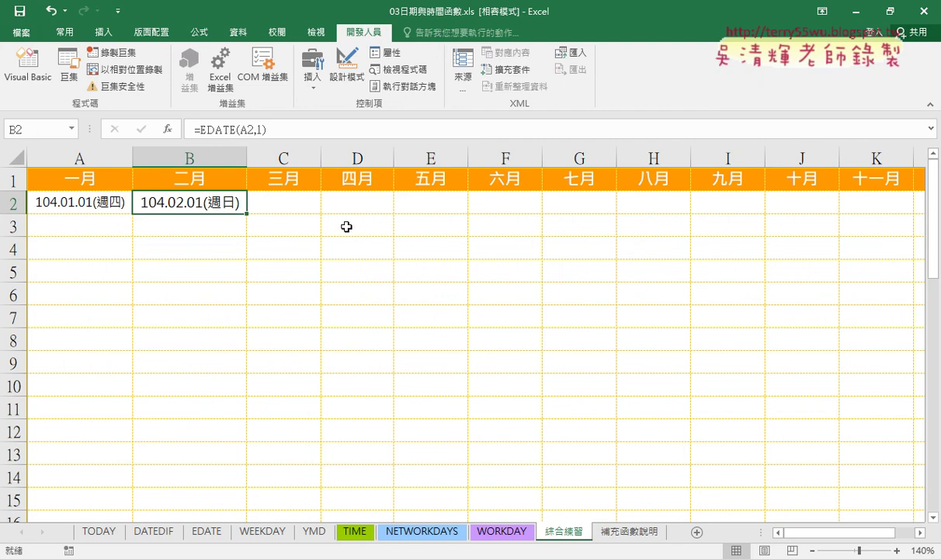
drag(246, 213, 247, 214)
drag(240, 137, 255, 137)
mouse_move(246, 207)
mouse_down()
mouse_move(247, 217)
mouse_move(289, 211)
mouse_move(281, 222)
mouse_up()
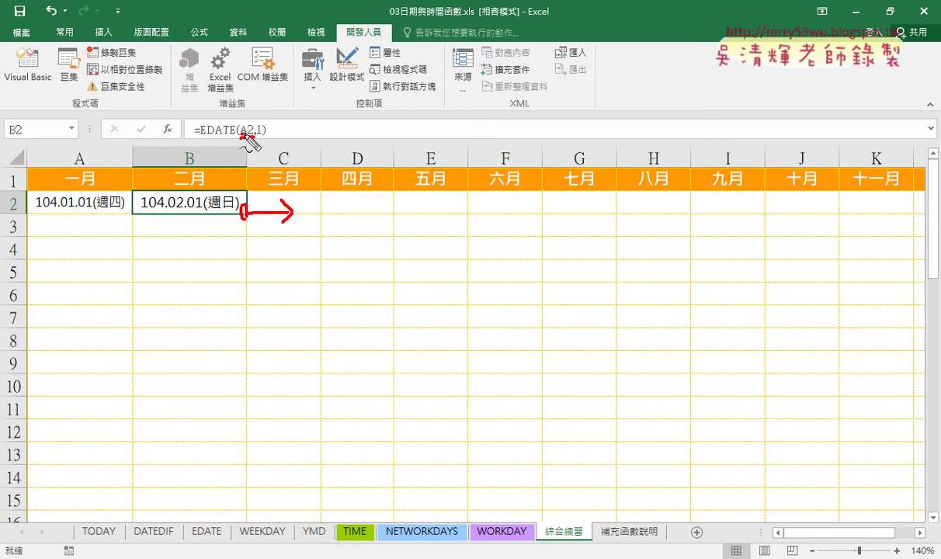
drag(243, 135, 253, 135)
mouse_move(188, 165)
mouse_down()
mouse_move(142, 138)
mouse_move(77, 180)
mouse_move(97, 180)
mouse_up()
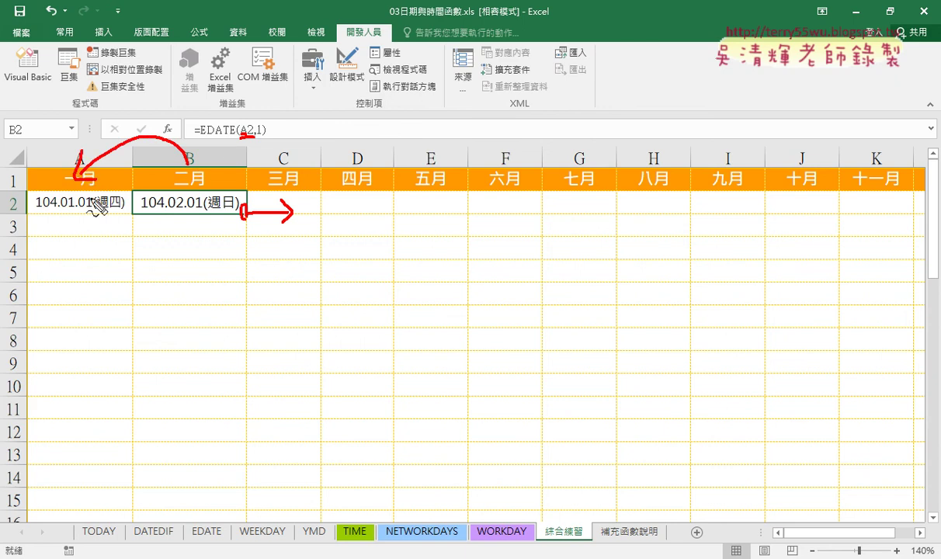
drag(68, 217, 112, 219)
drag(289, 177, 208, 212)
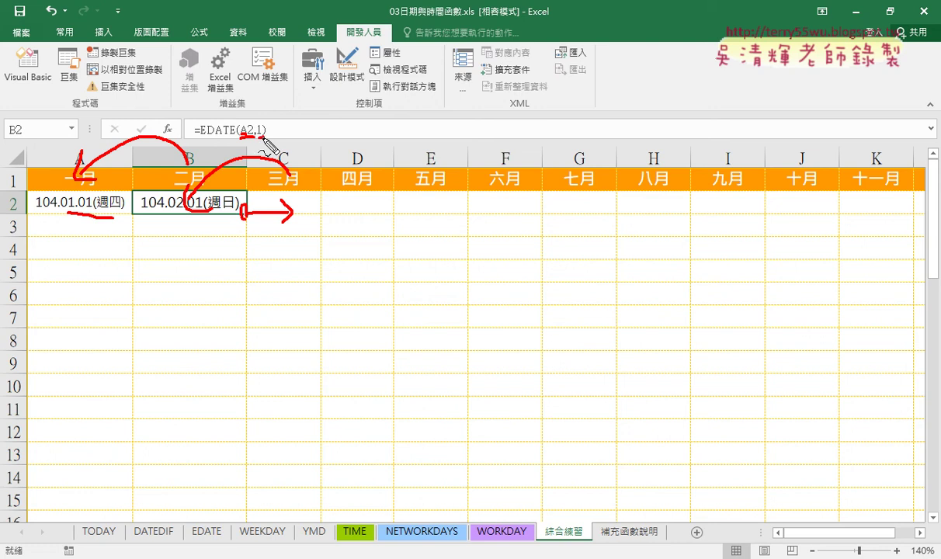
key(Escape)
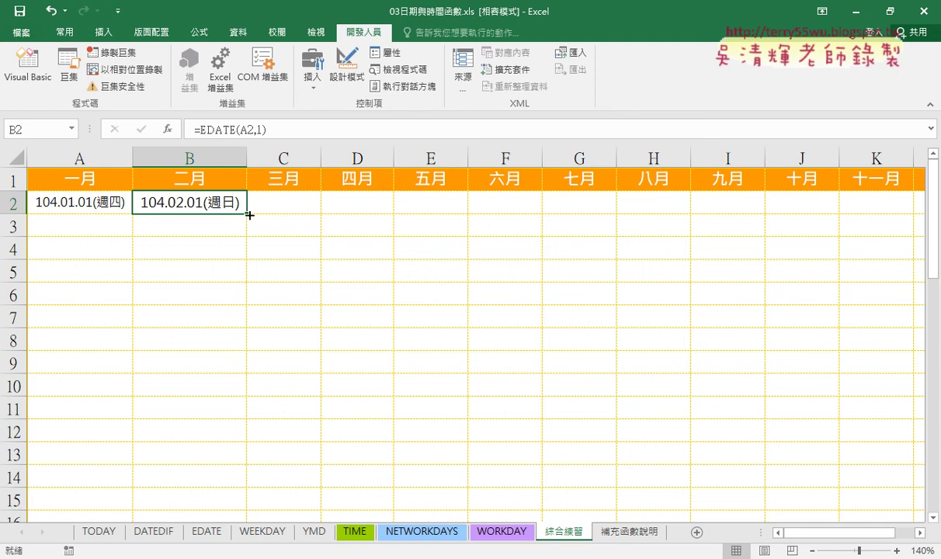
mouse_move(248, 212)
mouse_down()
mouse_move(878, 217)
mouse_move(786, 219)
mouse_up()
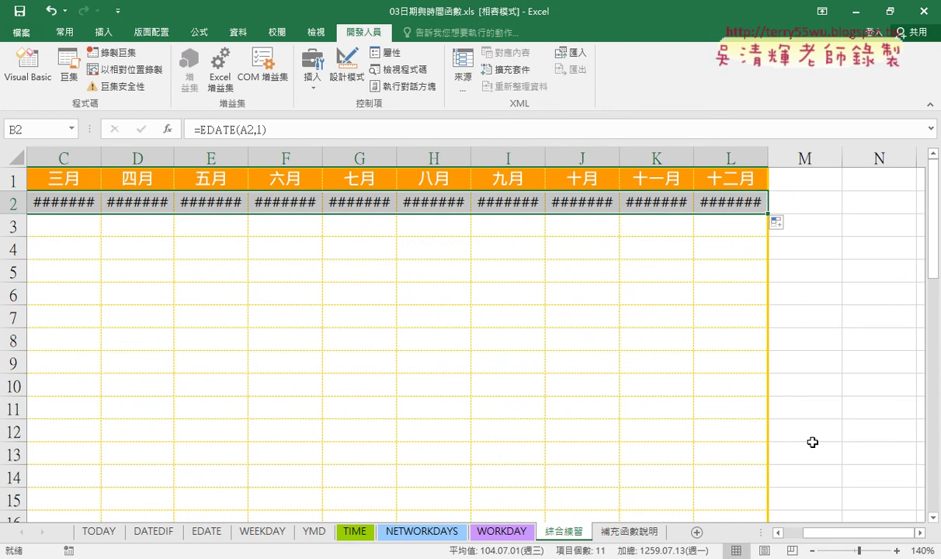
mouse_move(838, 534)
mouse_down()
mouse_move(806, 534)
mouse_move(829, 533)
mouse_up()
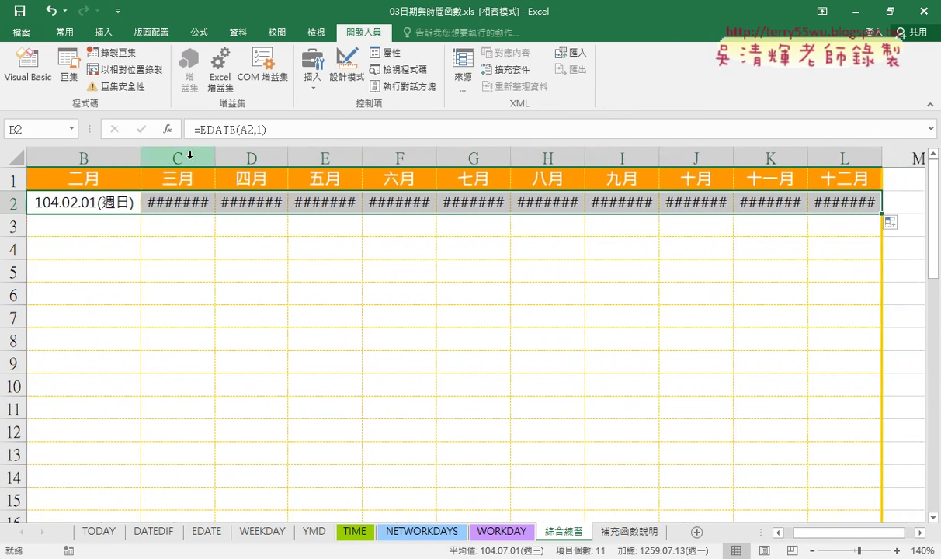
drag(190, 155, 845, 159)
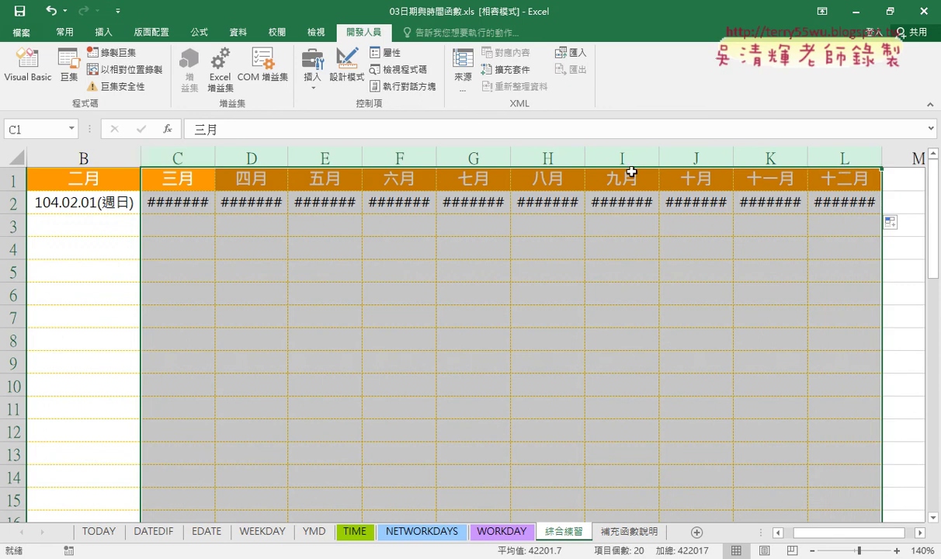
double_click(289, 158)
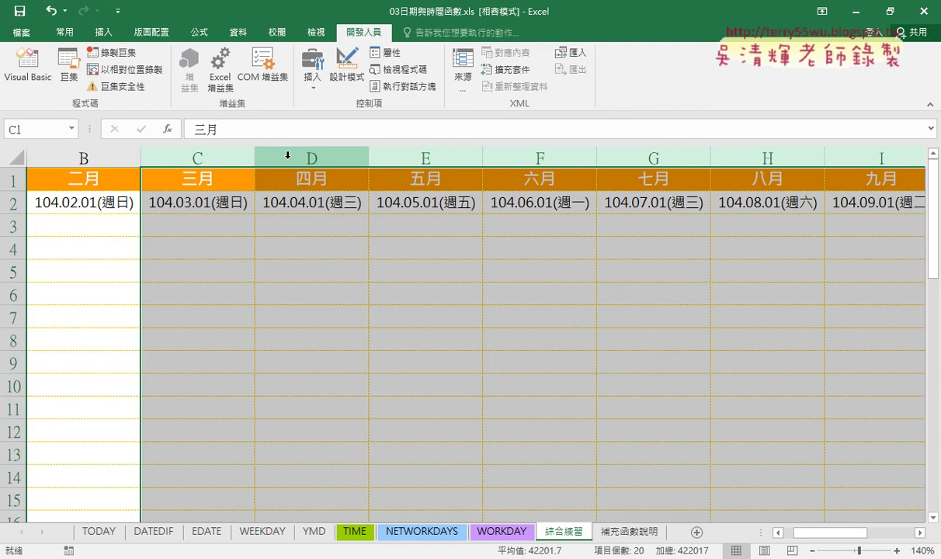
key(ctrl+z)
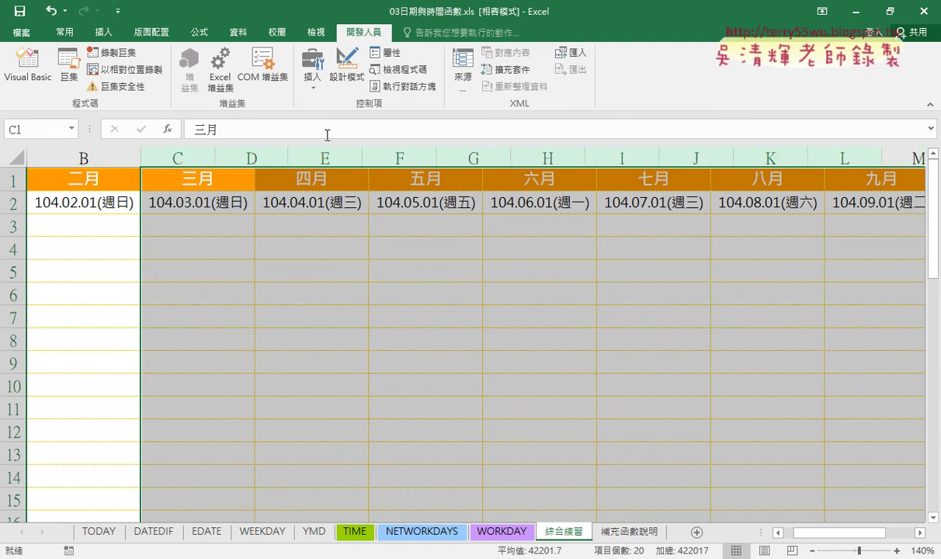
AutoFit columns C–L and zoom out to 90% so all twelve month starts show.
click(62, 35)
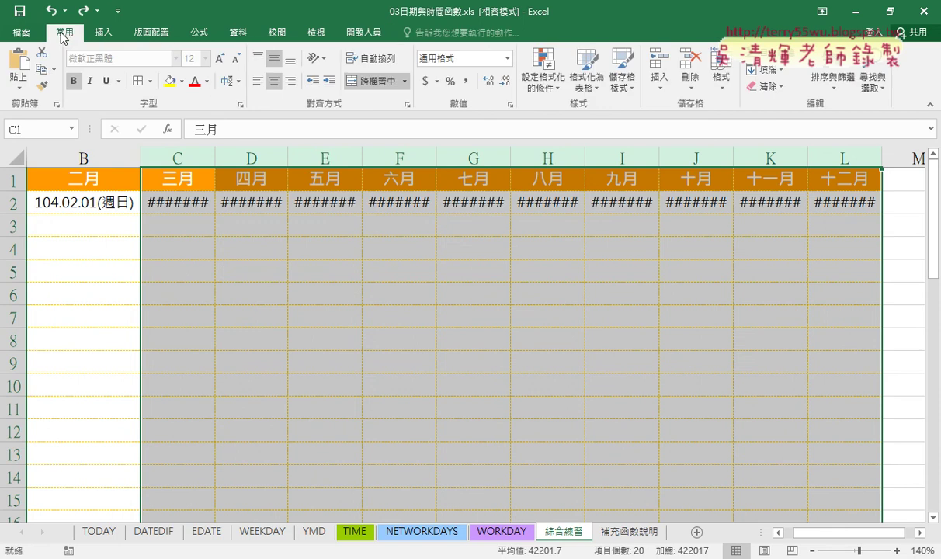
click(728, 80)
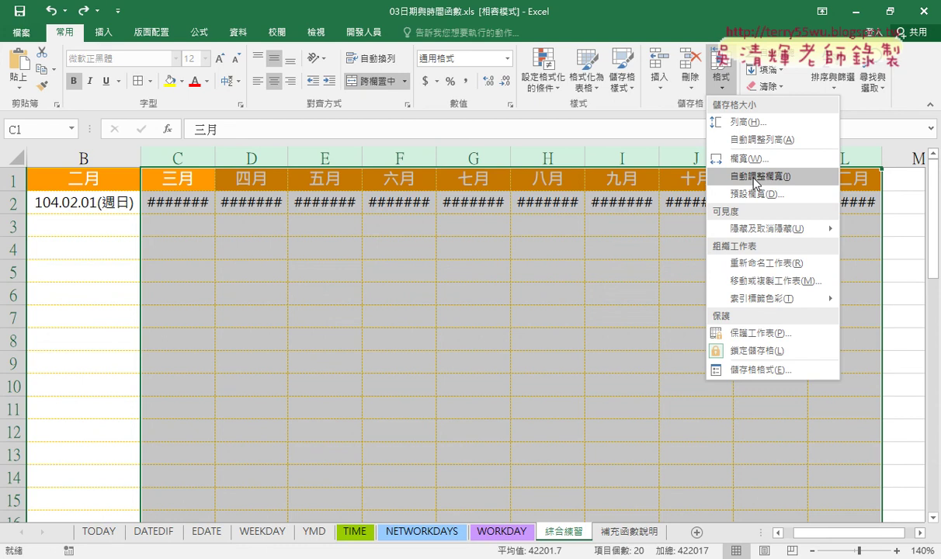
click(756, 177)
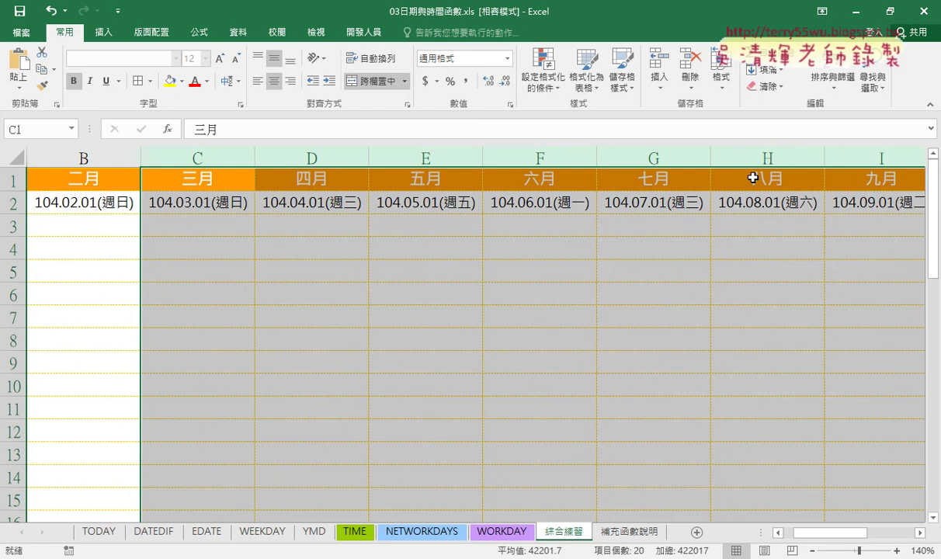
click(813, 550)
click(814, 550)
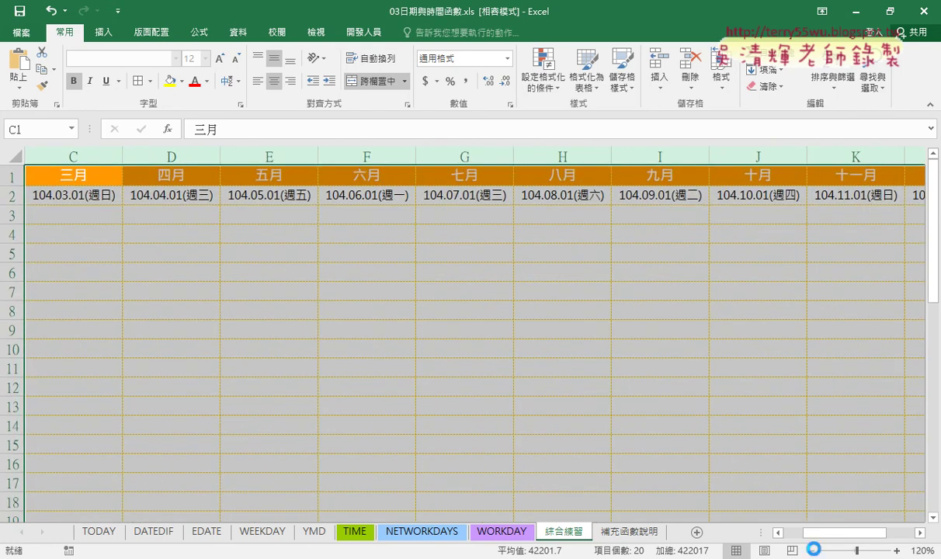
click(813, 550)
click(813, 550)
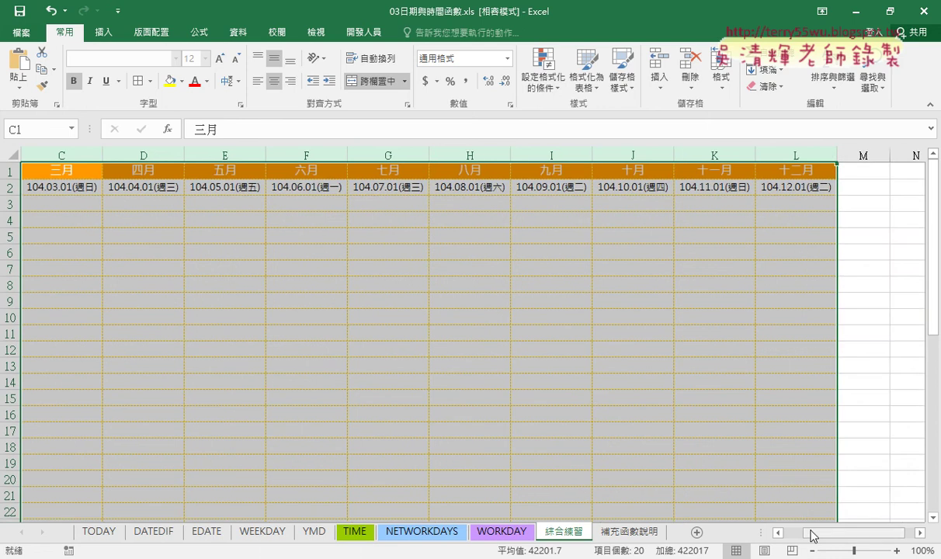
drag(813, 536, 792, 535)
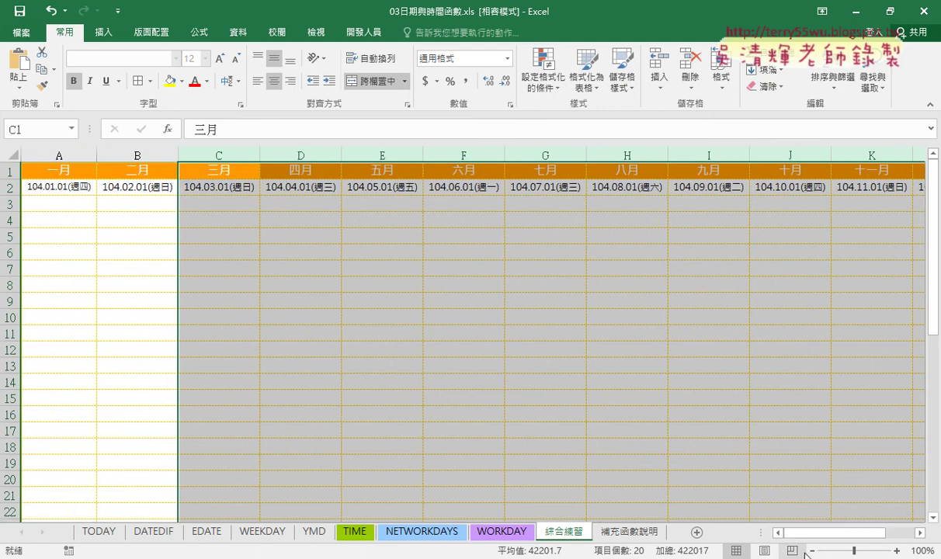
click(811, 550)
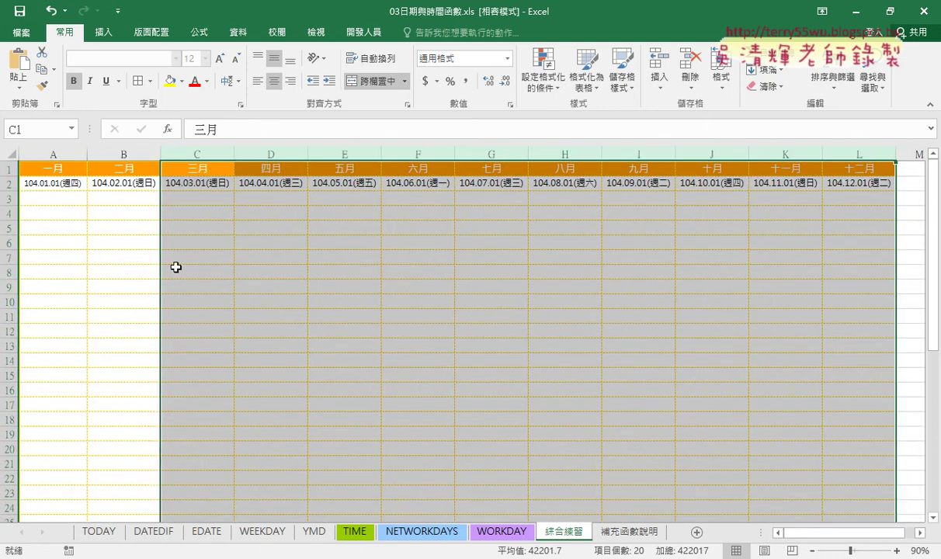
click(60, 202)
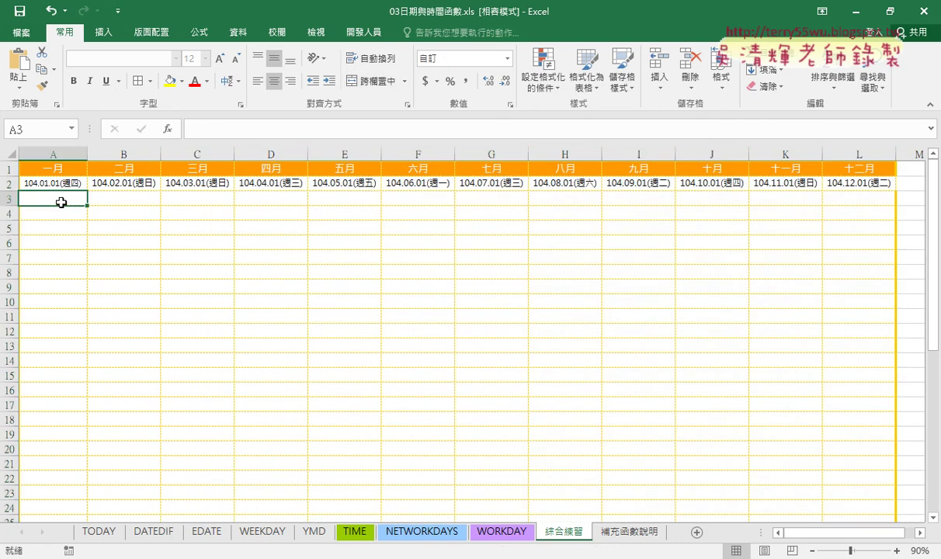
Enter =A2+1 in A3, fill it down to row 32 and across to column L.
click(207, 129)
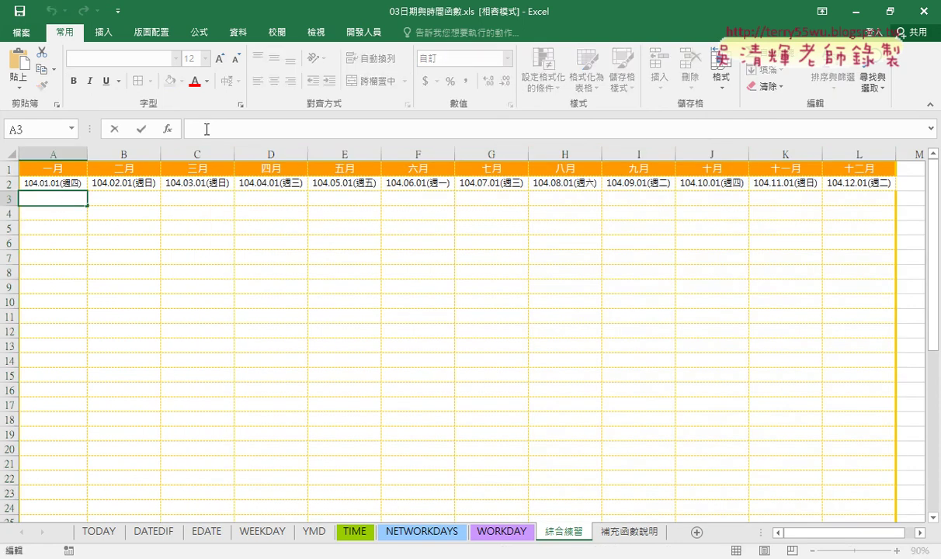
text(=)
click(62, 181)
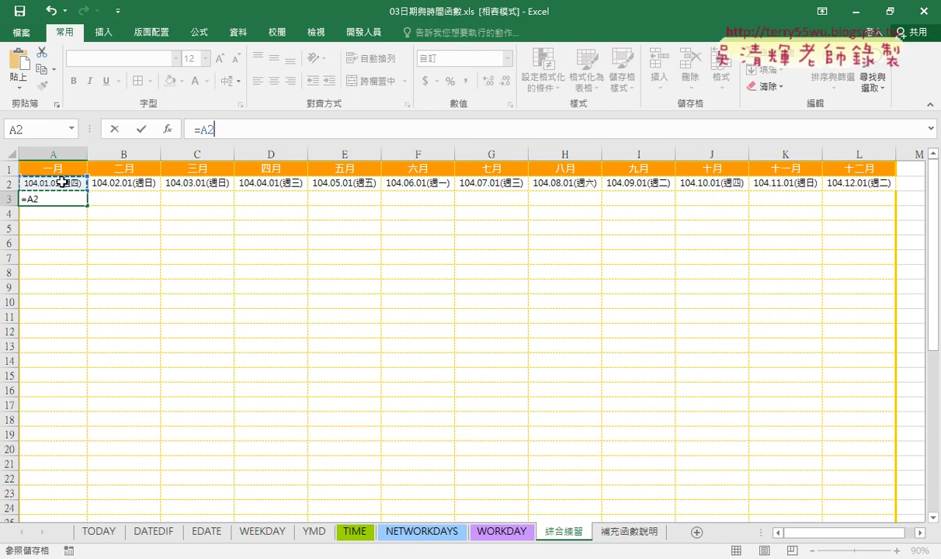
text(+)
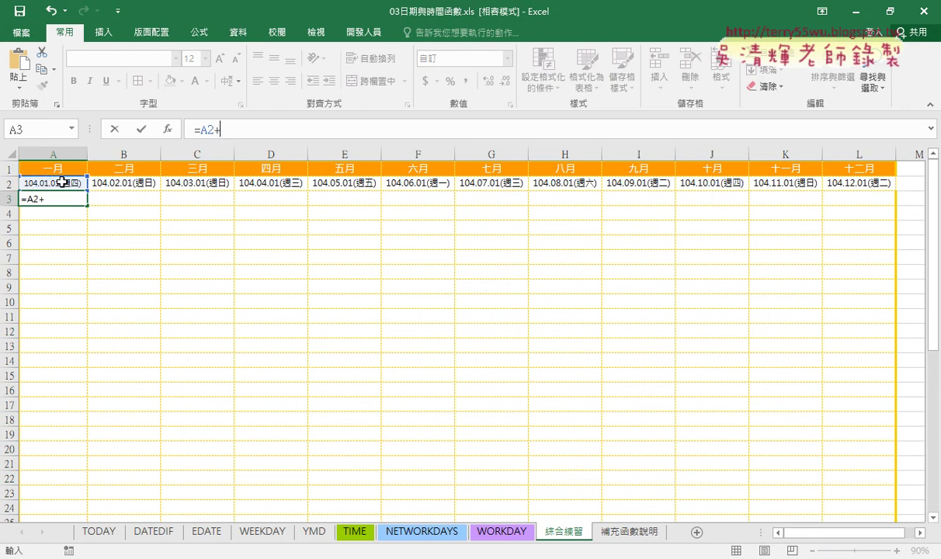
text(1)
click(143, 130)
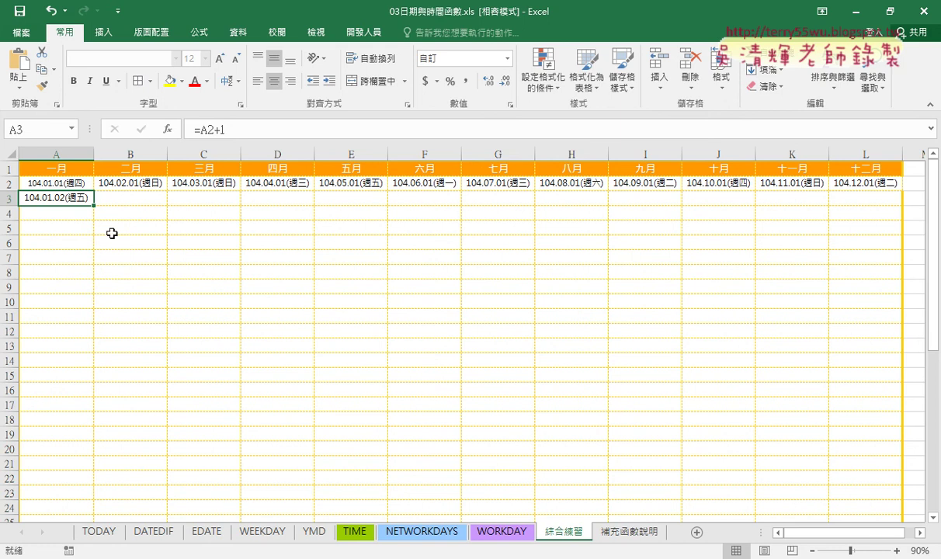
mouse_move(93, 205)
mouse_down()
mouse_move(108, 493)
mouse_move(109, 465)
mouse_up()
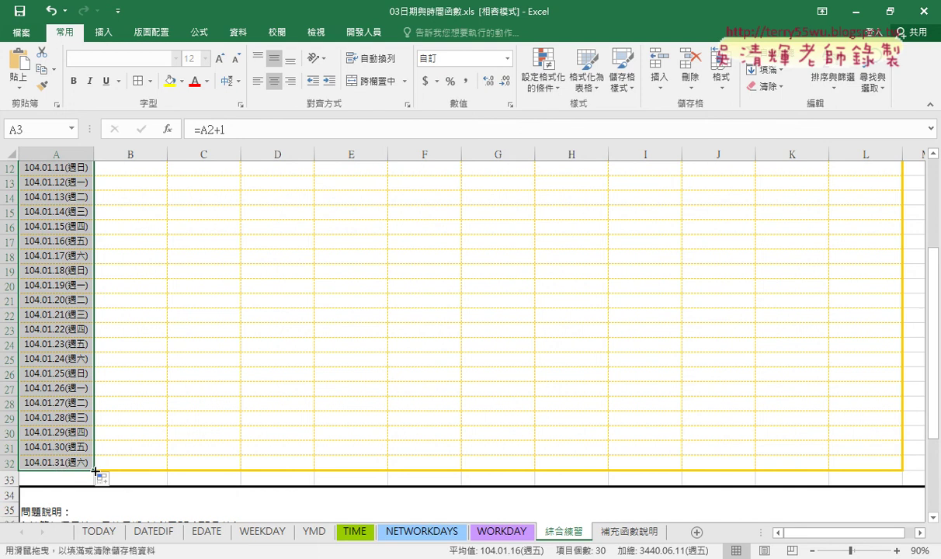
drag(95, 471, 901, 466)
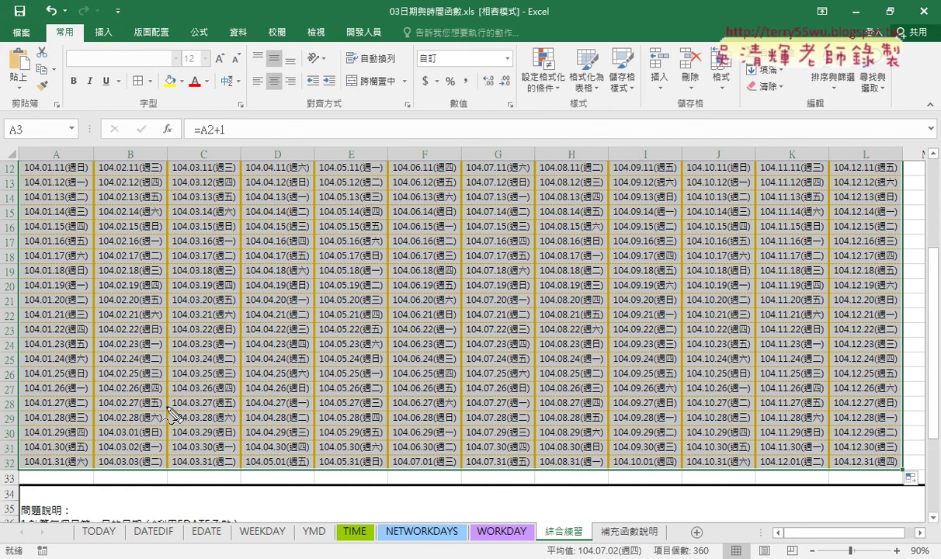
mouse_move(95, 426)
mouse_down()
mouse_move(95, 466)
mouse_move(95, 427)
mouse_move(170, 432)
mouse_move(151, 468)
mouse_move(95, 468)
mouse_up()
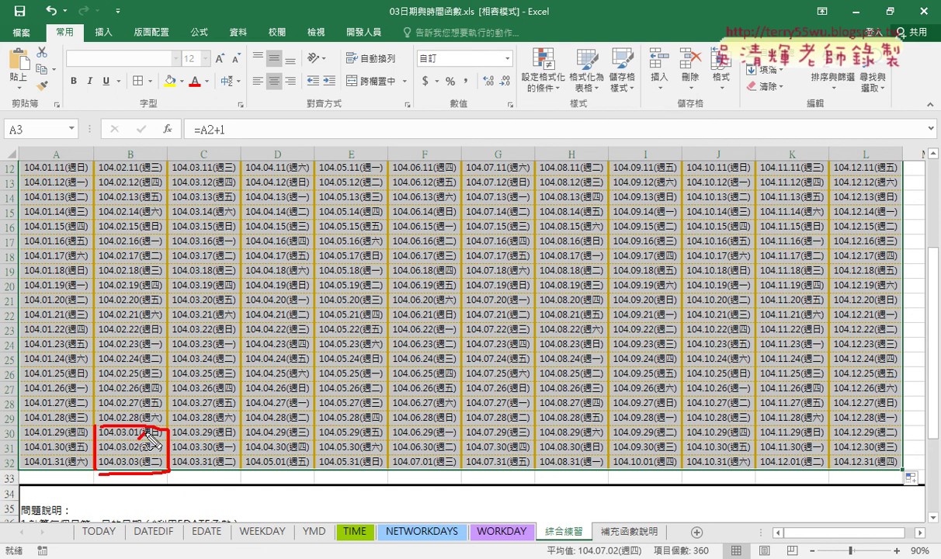
drag(146, 421, 105, 462)
drag(115, 432, 145, 464)
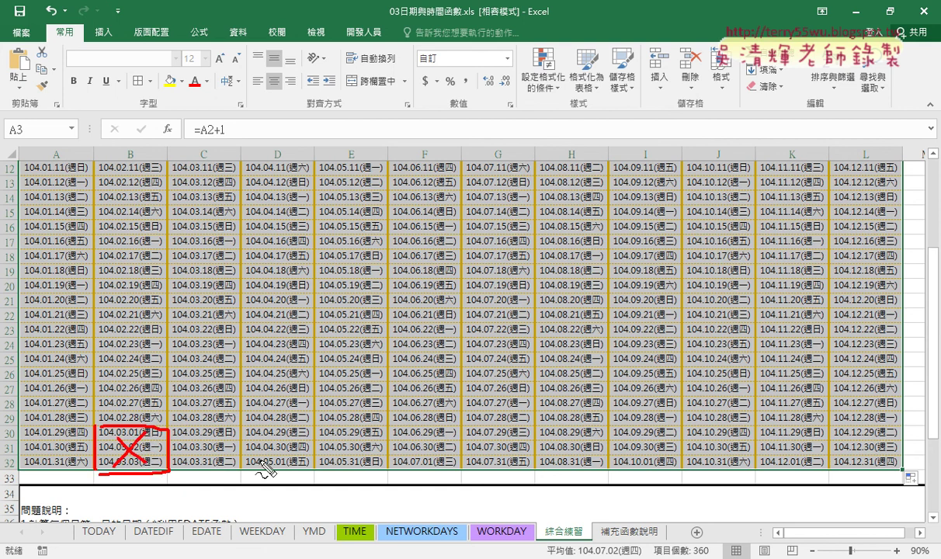
mouse_move(236, 454)
mouse_down()
mouse_move(238, 469)
mouse_move(312, 454)
mouse_move(245, 466)
mouse_up()
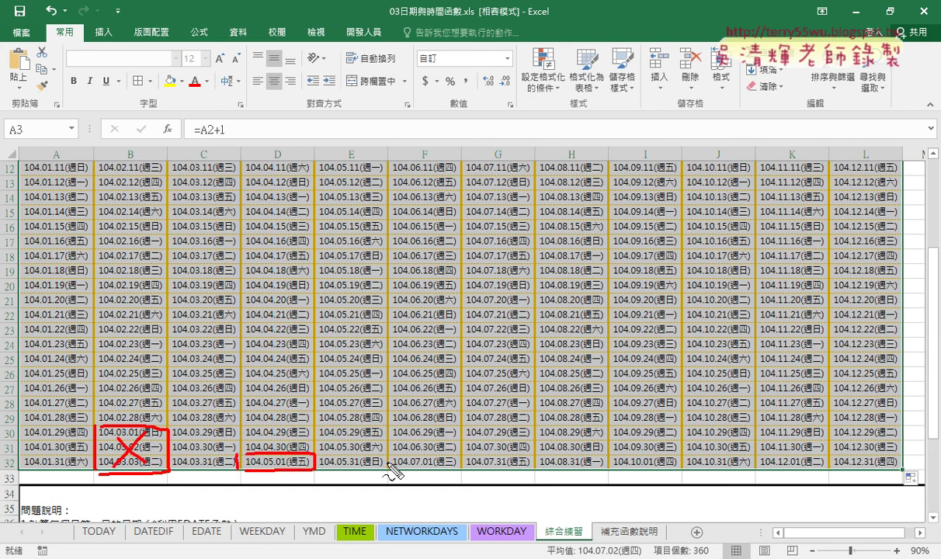
drag(390, 462, 439, 457)
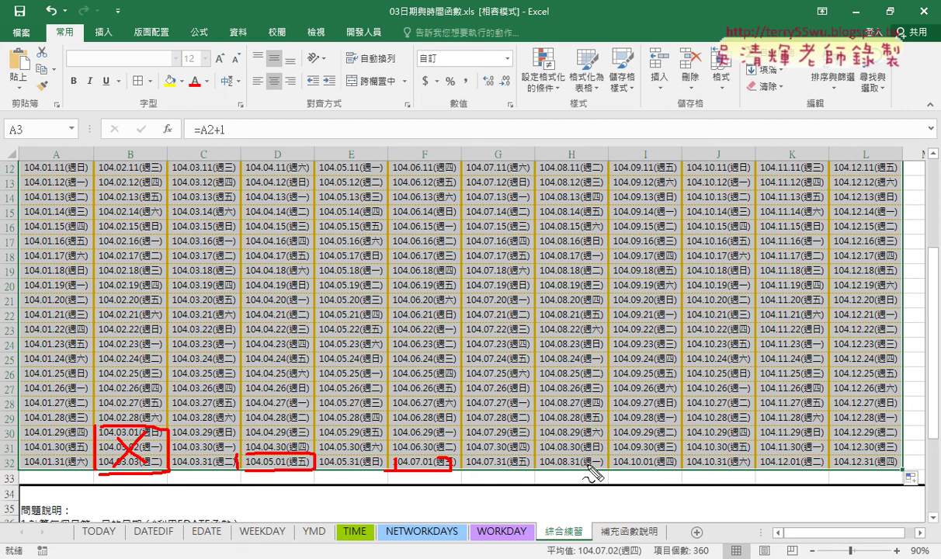
drag(621, 463, 682, 463)
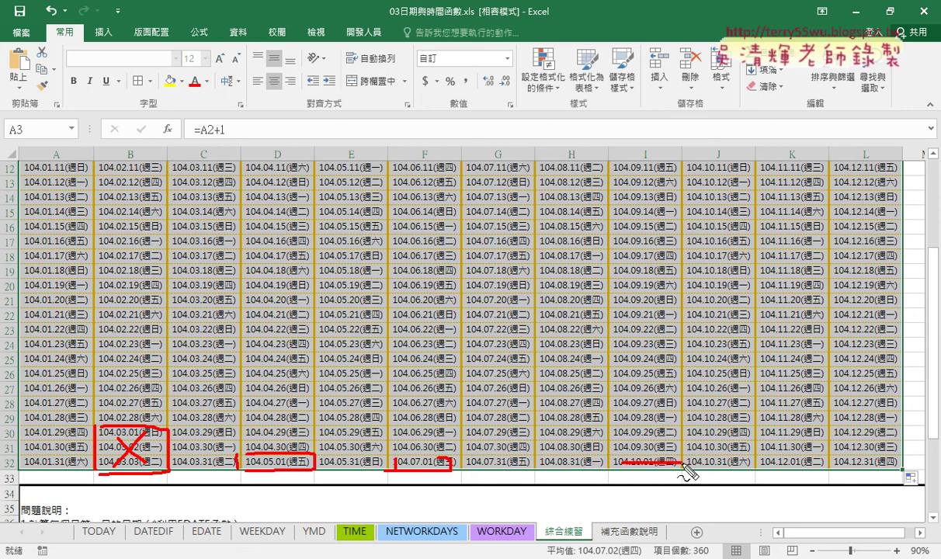
drag(775, 463, 825, 461)
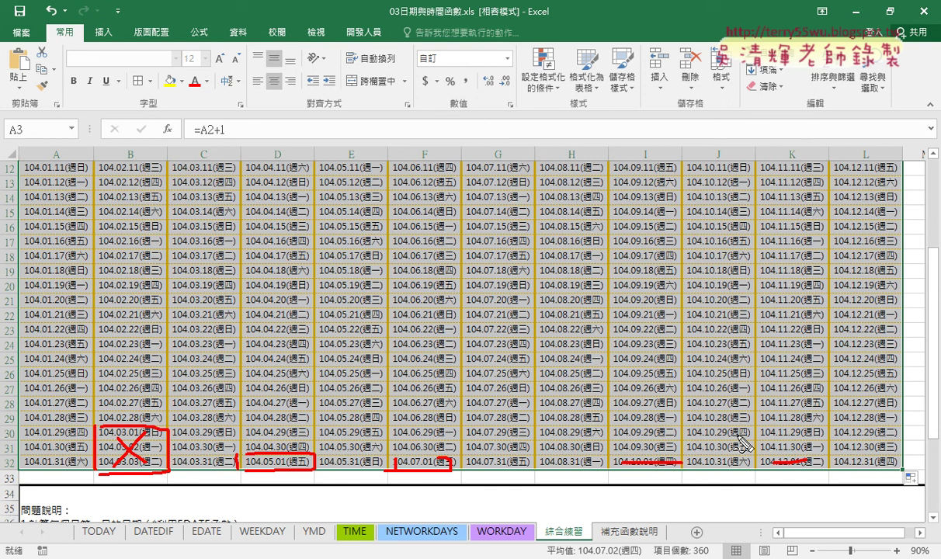
key(Escape)
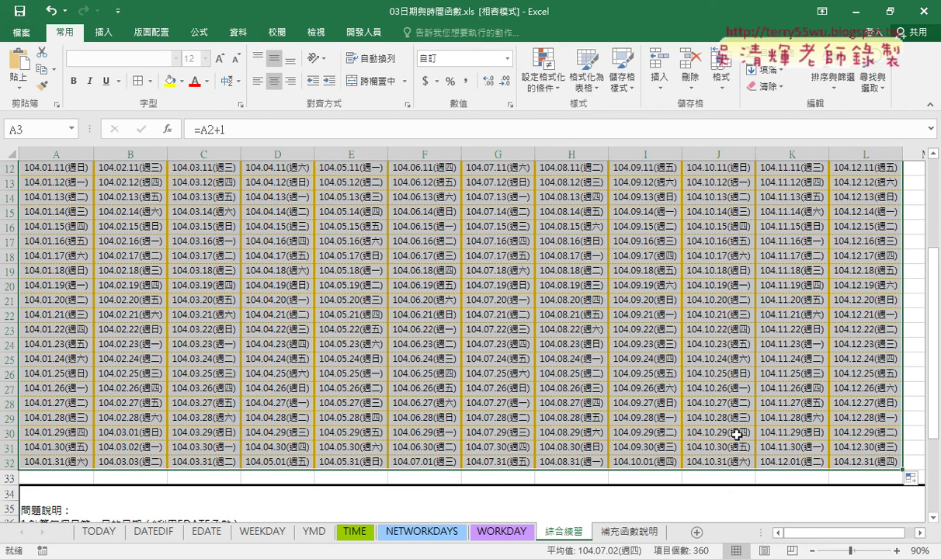
scroll(737, 435, up, 4)
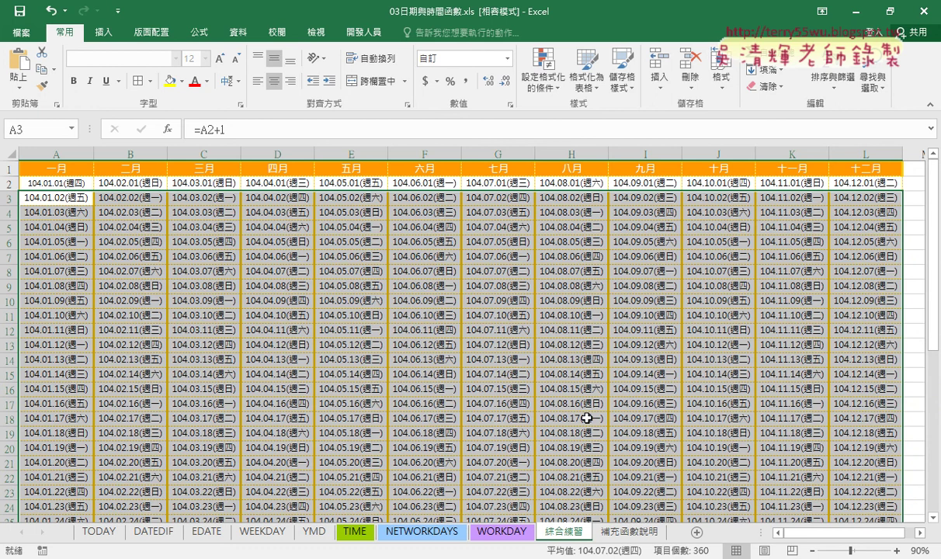
scroll(143, 295, down, 2)
scroll(157, 315, down, 2)
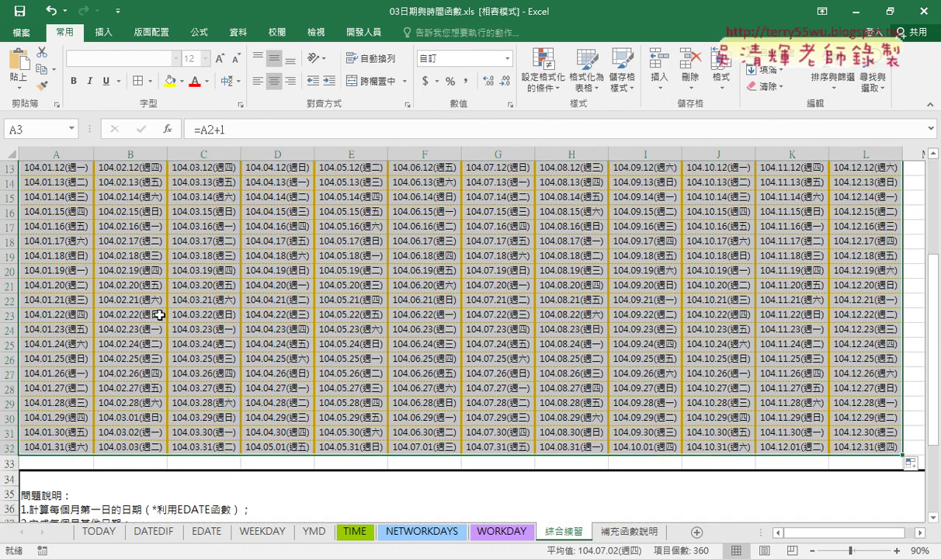
scroll(166, 357, down, 1)
drag(140, 361, 139, 381)
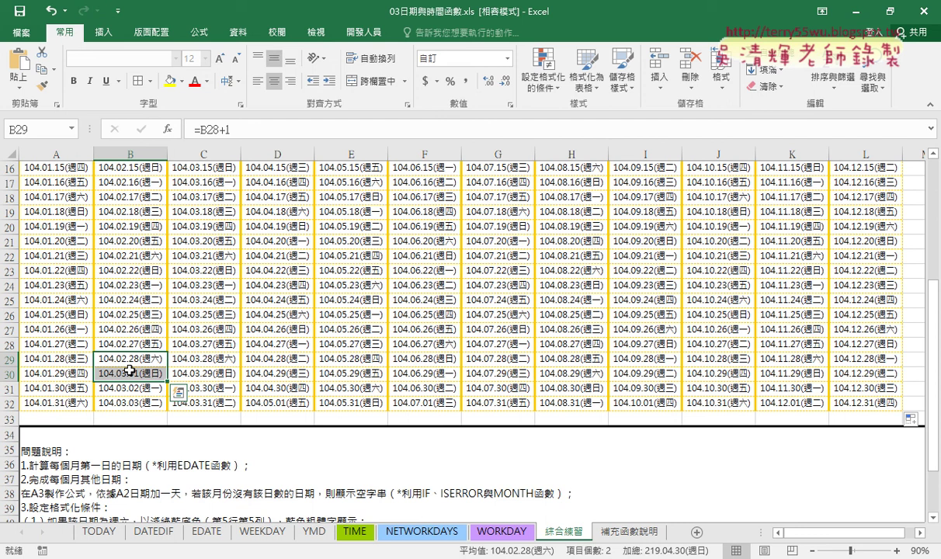
scroll(130, 370, up, 5)
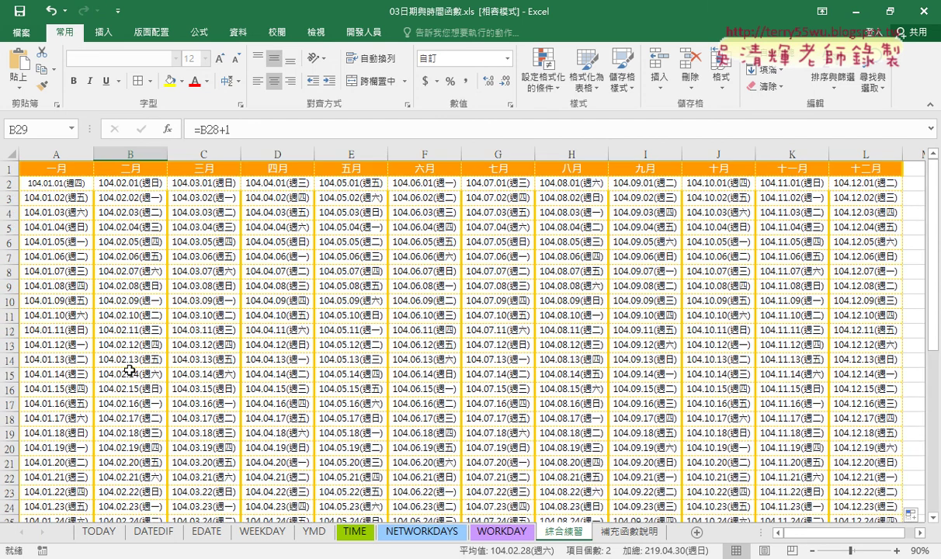
click(213, 534)
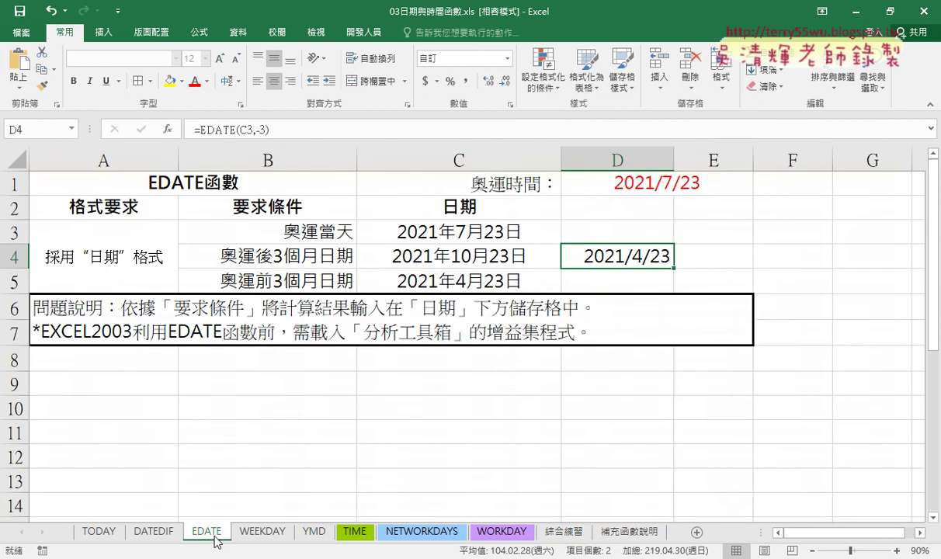
click(553, 533)
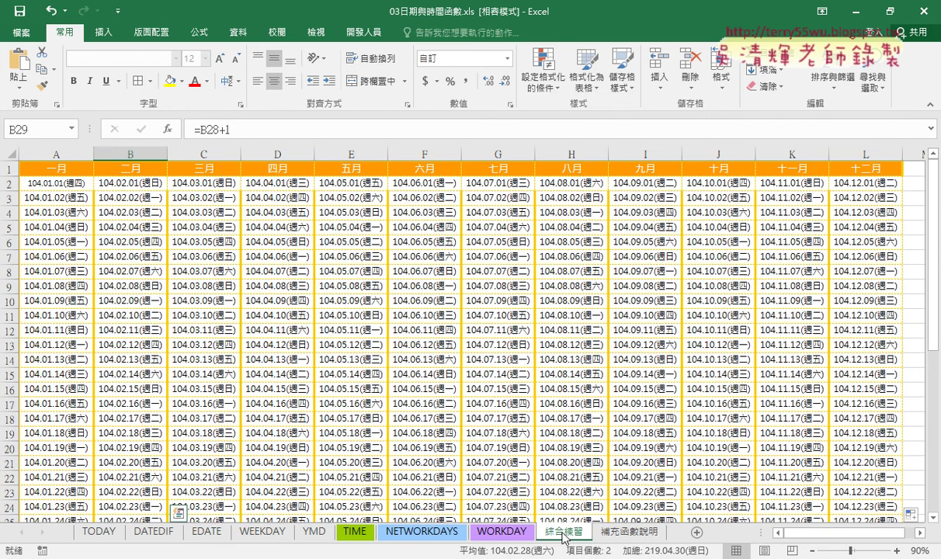
click(139, 186)
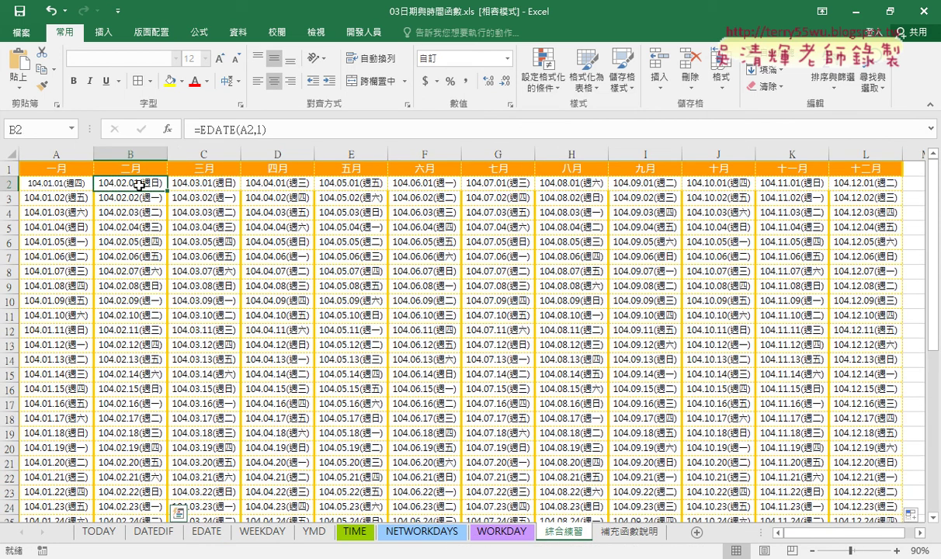